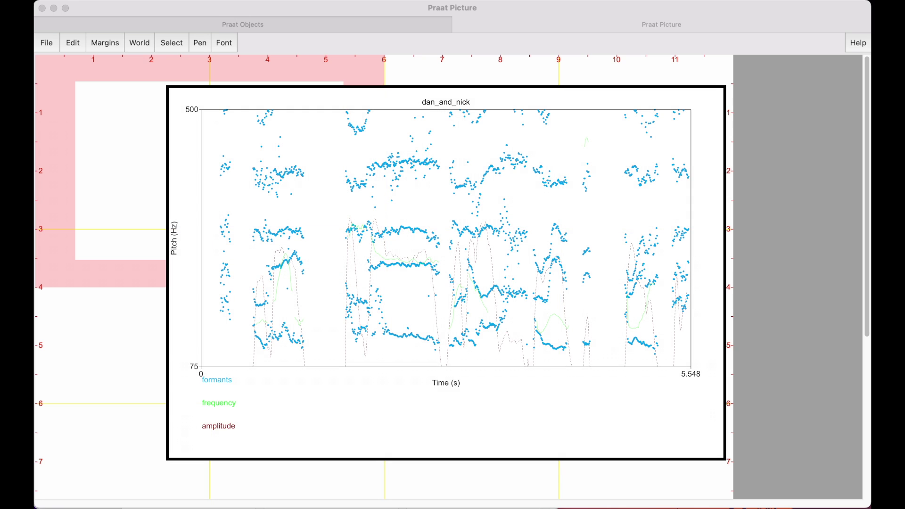
Record a new mono sound from the microphone
left_click(425, 25)
left_click(52, 43)
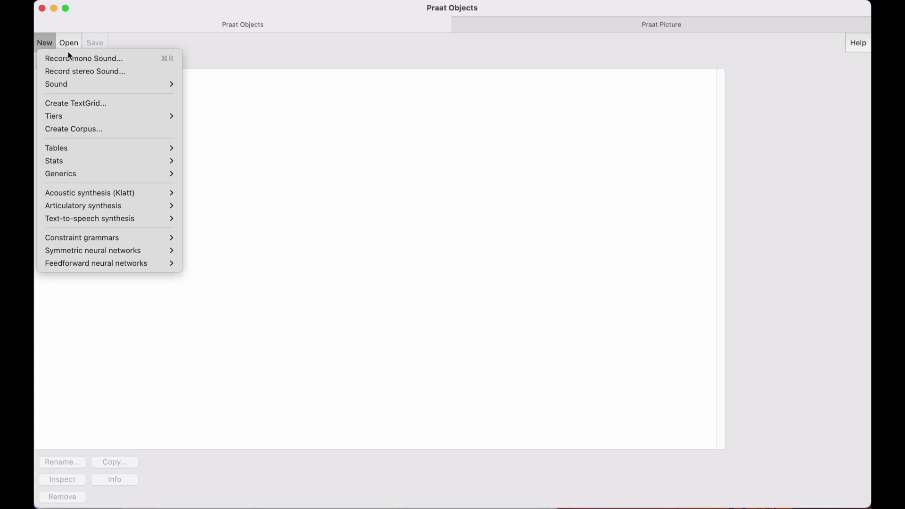
left_click(94, 60)
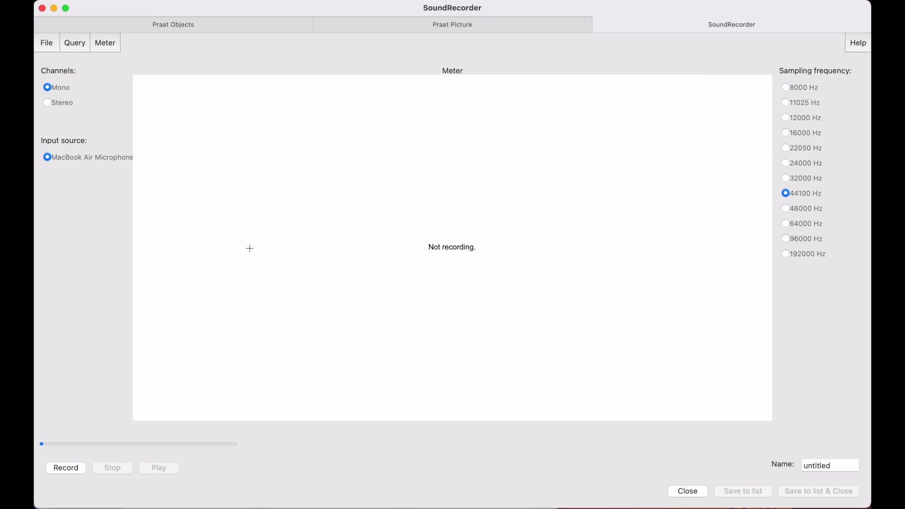
left_click(66, 467)
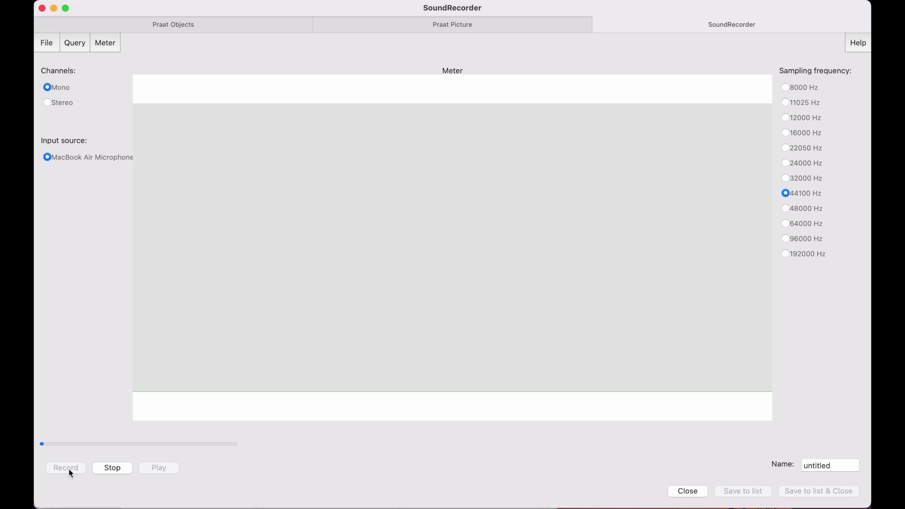
left_click(113, 467)
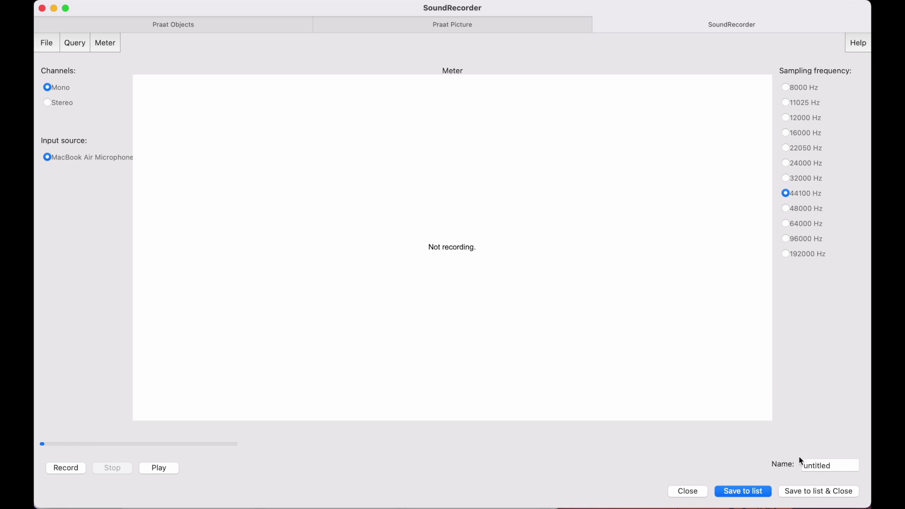
Name the recording 'dinner question' and save it to the objects list
double_click(825, 465)
type("dinner quest")
type("ion")
left_click(851, 489)
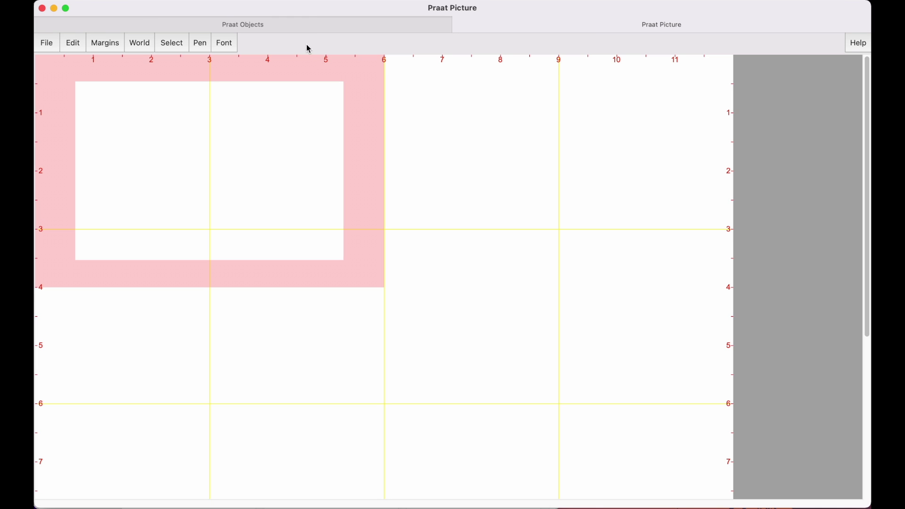
left_click(296, 22)
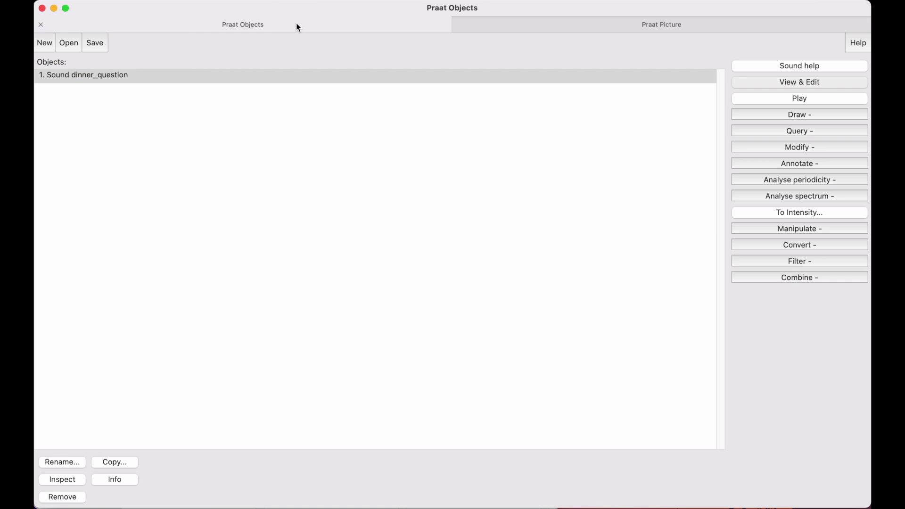
Open dinner_question in the sound editor and zoom to the 0.883–2.715 s selection
left_click(784, 83)
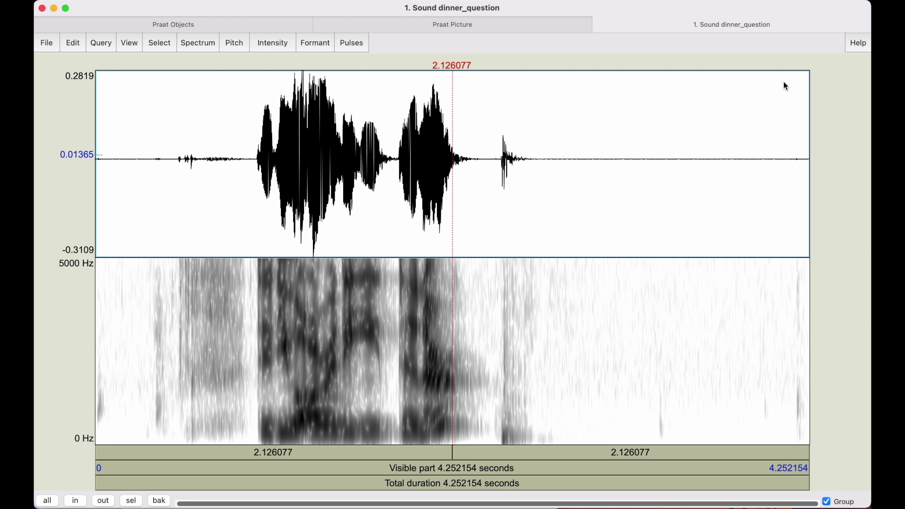
left_click(243, 134)
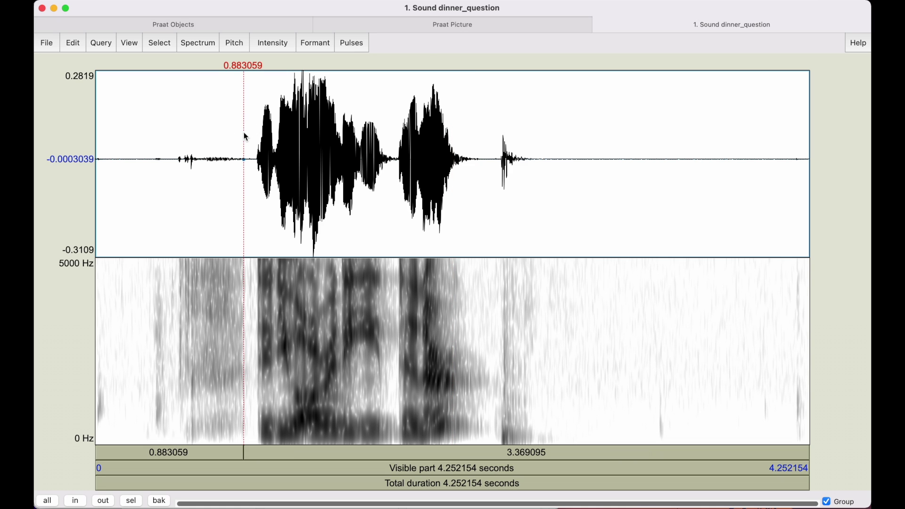
left_click(551, 147, "shift")
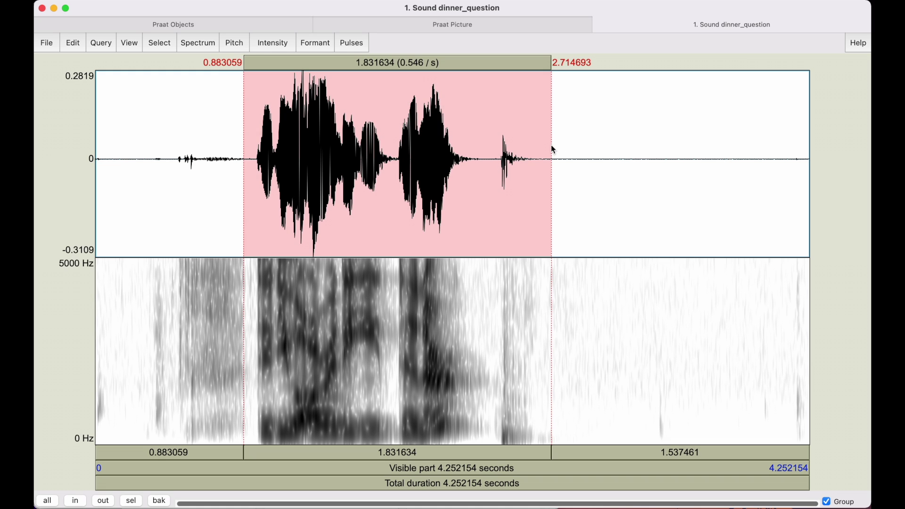
left_click(131, 500)
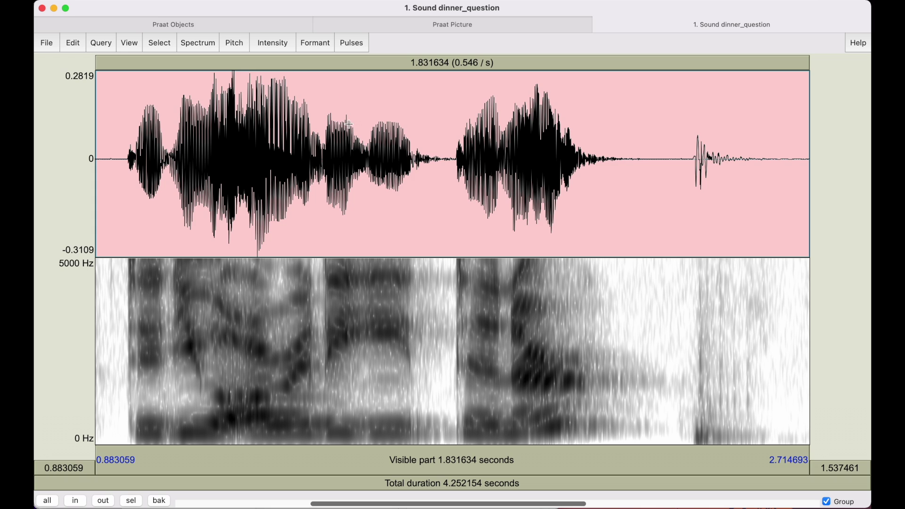
Overlay the 75–500 Hz pitch contour on the spectrogram, with the cursor at 0.938 s
left_click(356, 148)
left_click(240, 45)
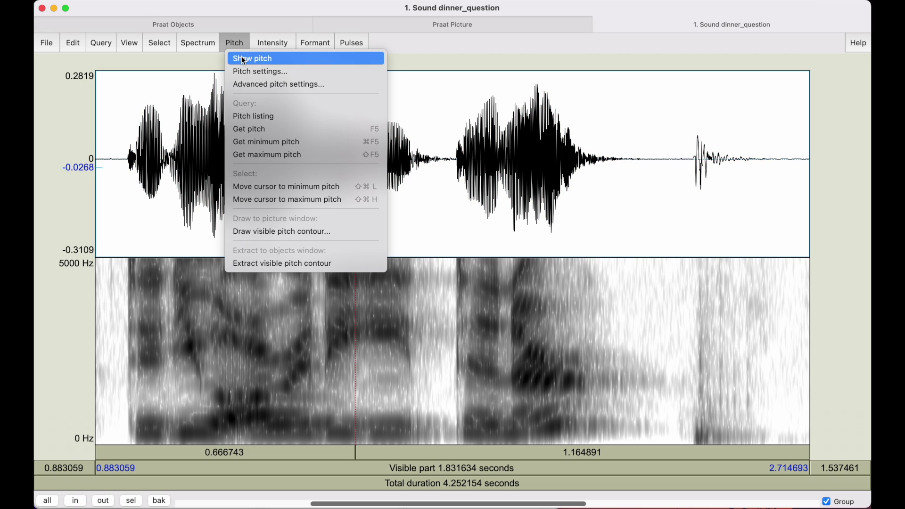
left_click(245, 57)
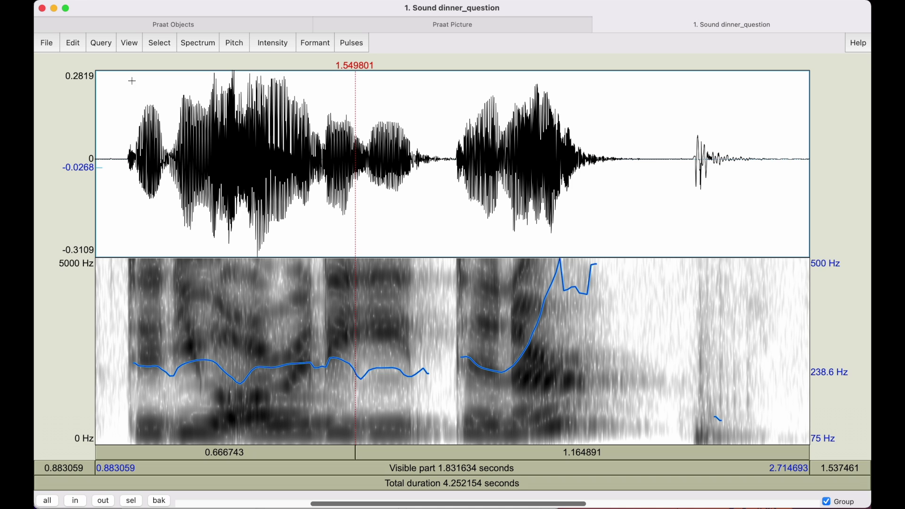
left_click(116, 79)
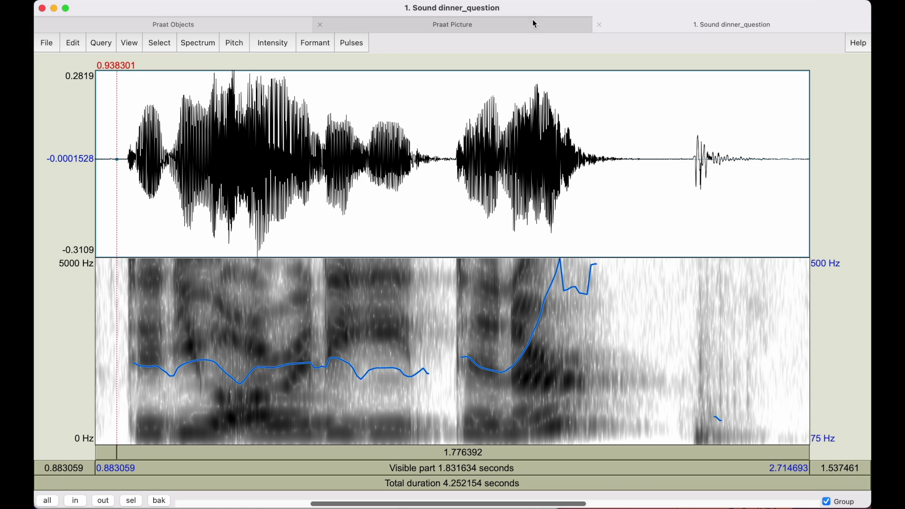
In Praat Picture, mark a 6 by 3.5 inch viewport at the top-left corner
left_click(478, 26)
left_click(141, 109)
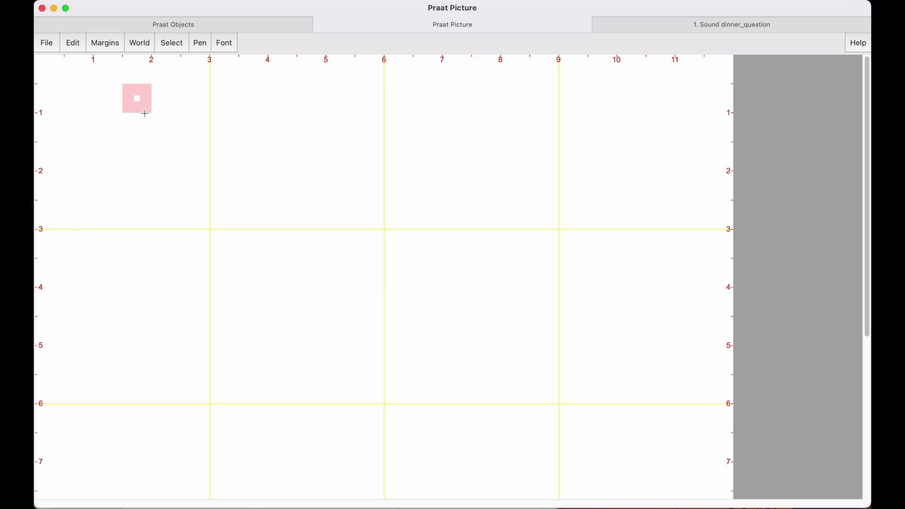
left_click_drag(52, 69, 420, 278)
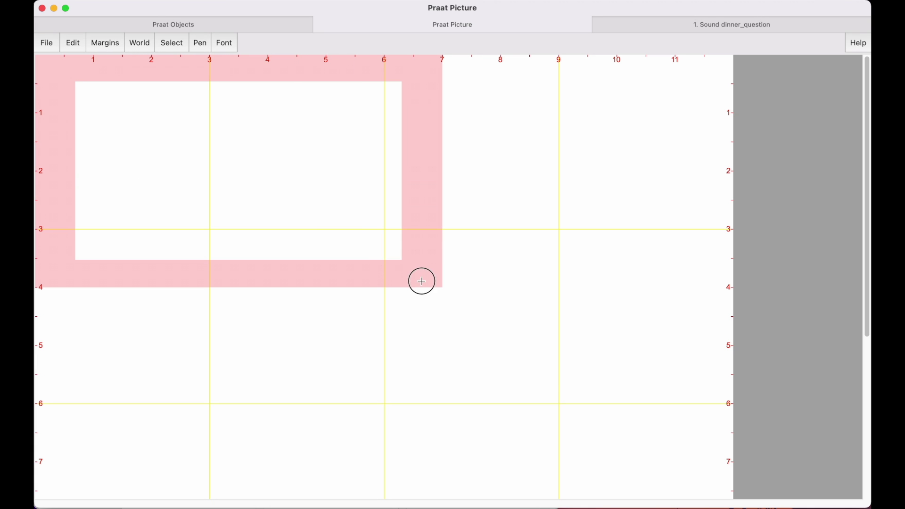
left_click(549, 379)
left_click_drag(51, 72, 749, 443)
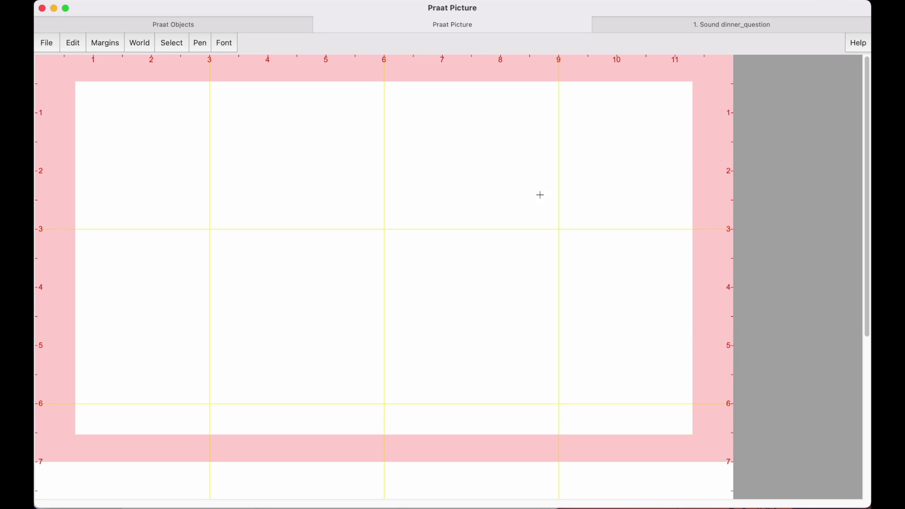
left_click(108, 113)
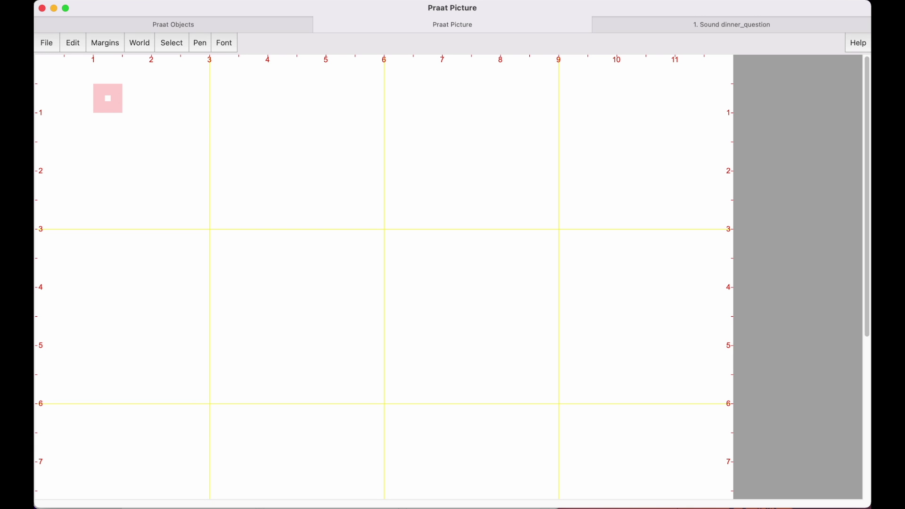
left_click_drag(45, 63, 377, 251)
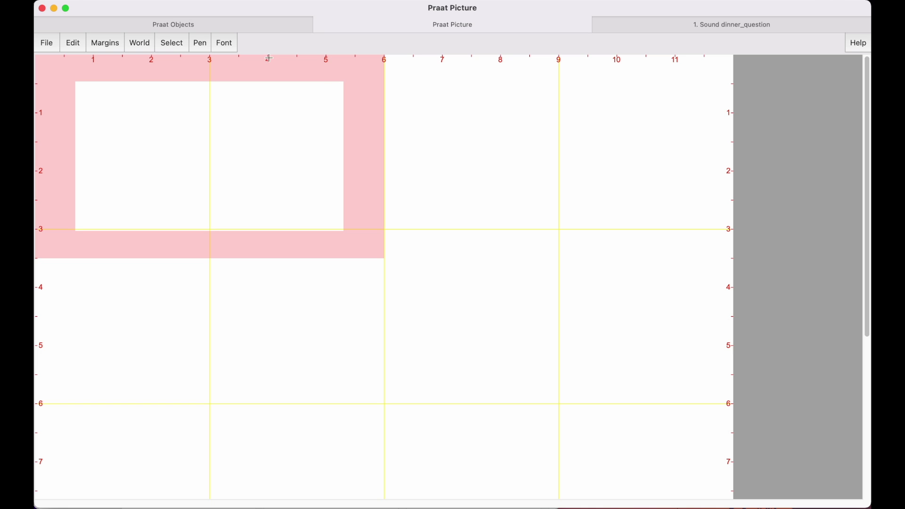
Draw the visible pitch contour into the viewport as a plain black line
left_click(261, 26)
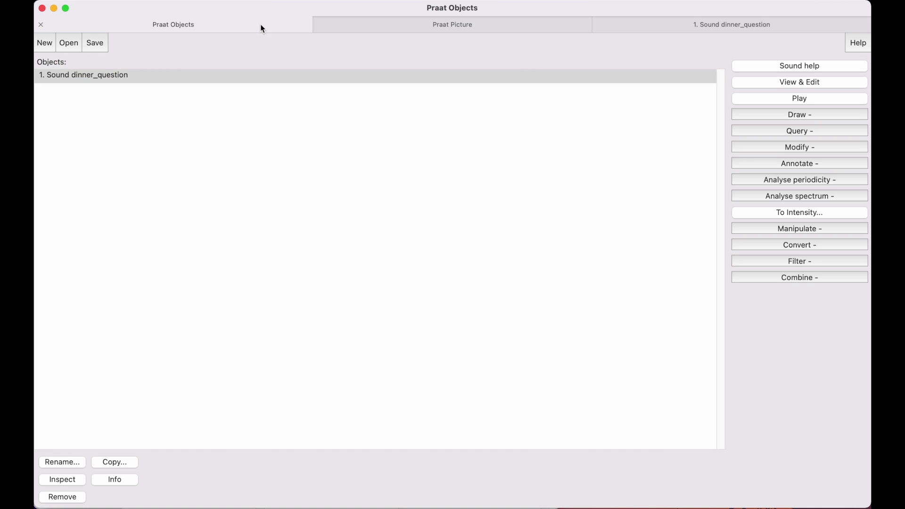
left_click_drag(695, 29, 432, 37)
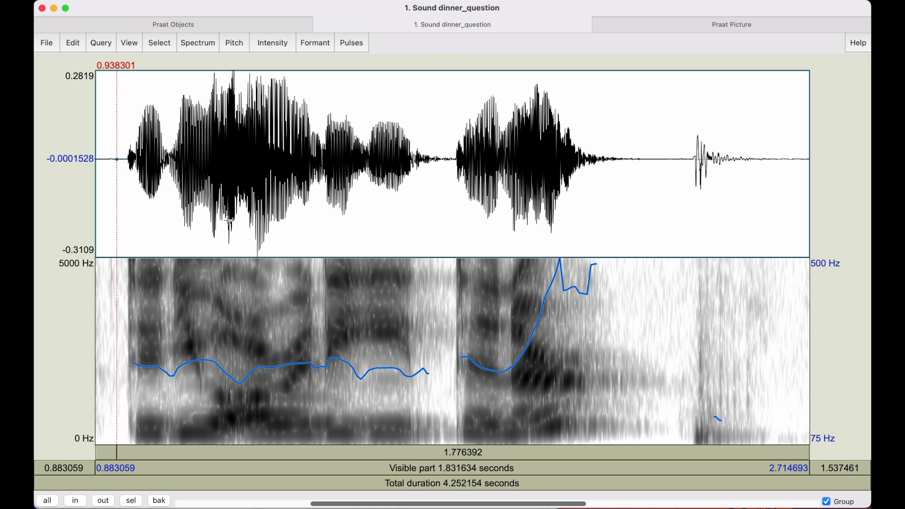
left_click(246, 45)
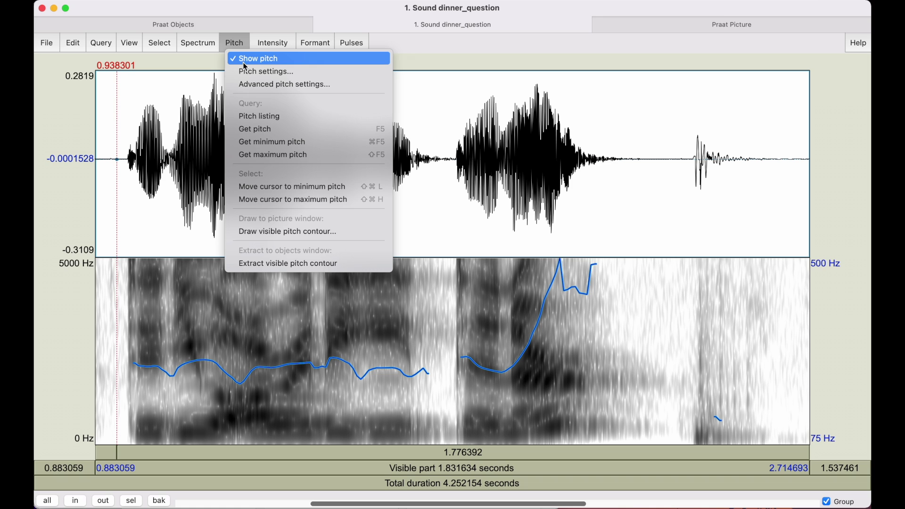
left_click(278, 234)
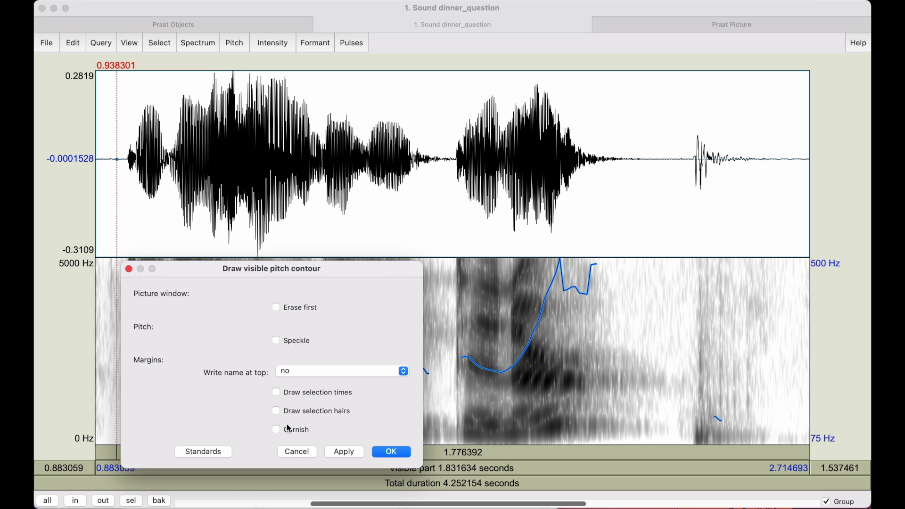
left_click(387, 452)
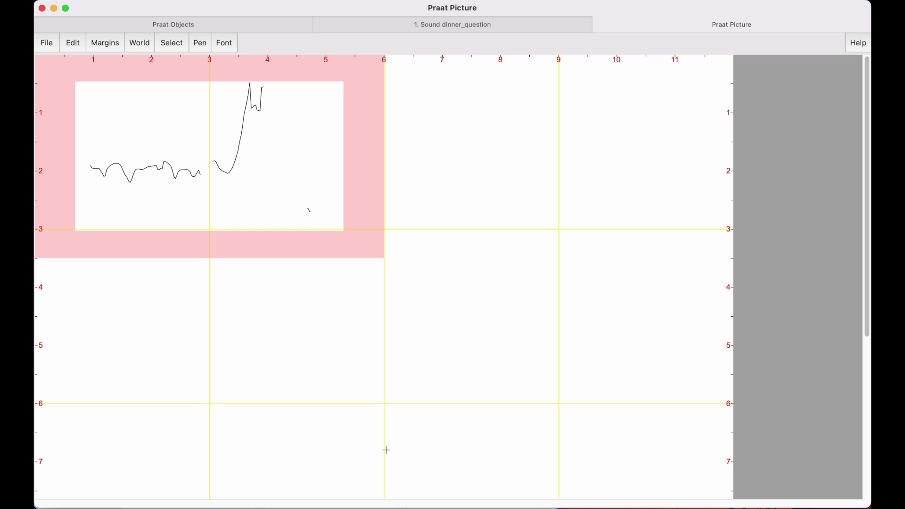
Mark a second picture viewport to the right of the pitch drawing
left_click(283, 303)
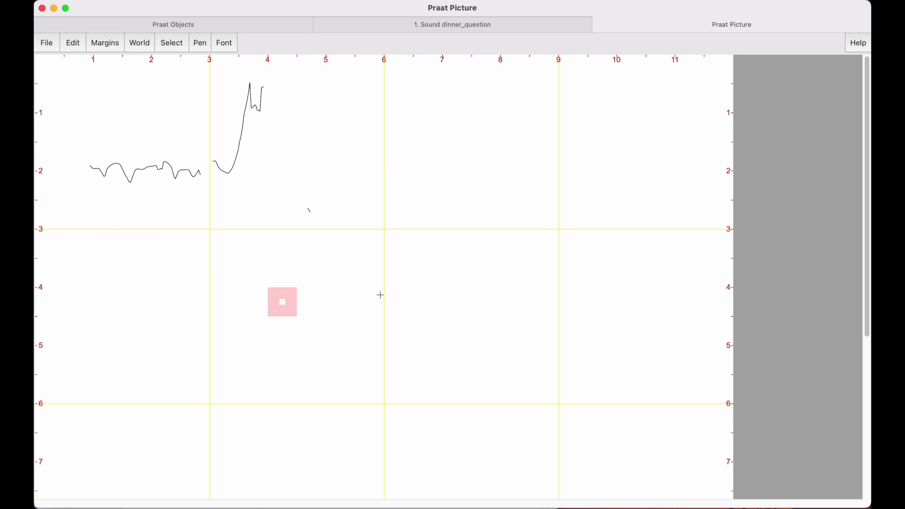
left_click_drag(391, 64, 710, 239)
left_click(550, 254)
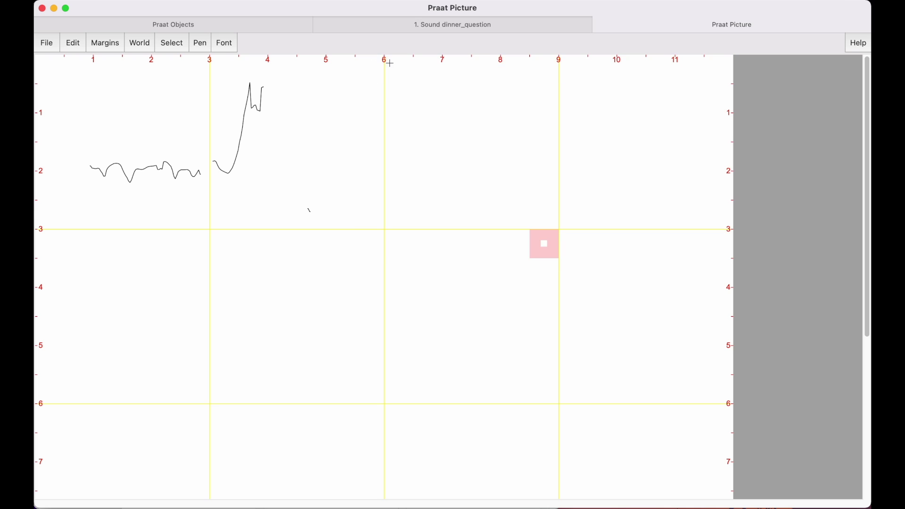
left_click_drag(385, 57, 739, 252)
left_click(476, 24)
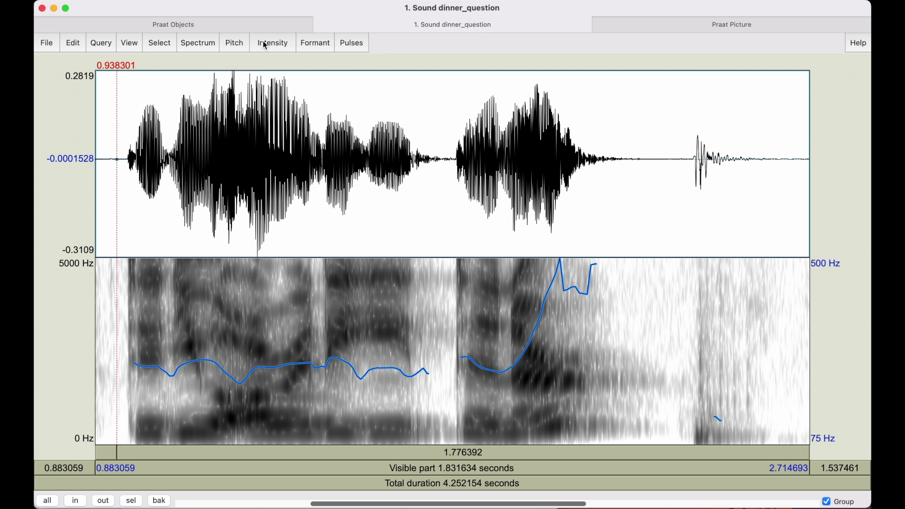
Draw the pitch contour speckled, with name near top, selection times, hairs and garnish
left_click(235, 43)
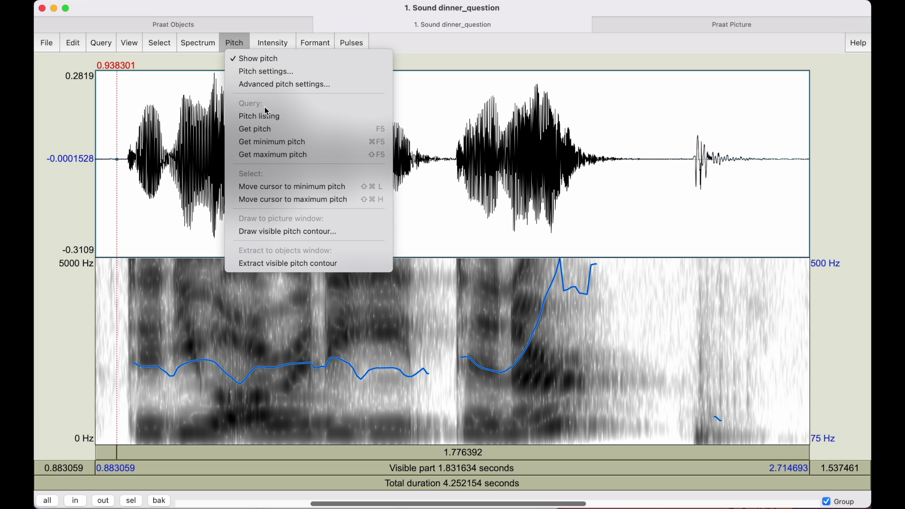
left_click(299, 230)
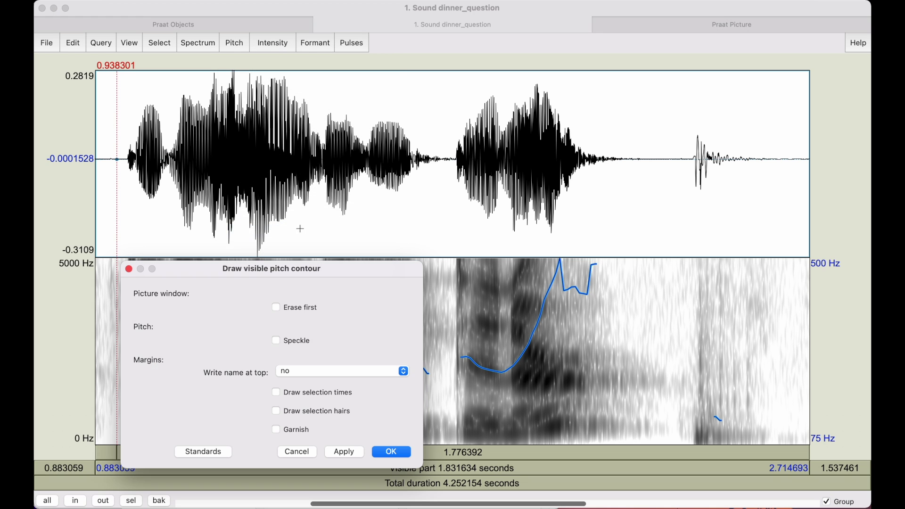
left_click(276, 340)
left_click(301, 372)
left_click(293, 403)
left_click(277, 398)
left_click(278, 414)
left_click(277, 429)
left_click(395, 451)
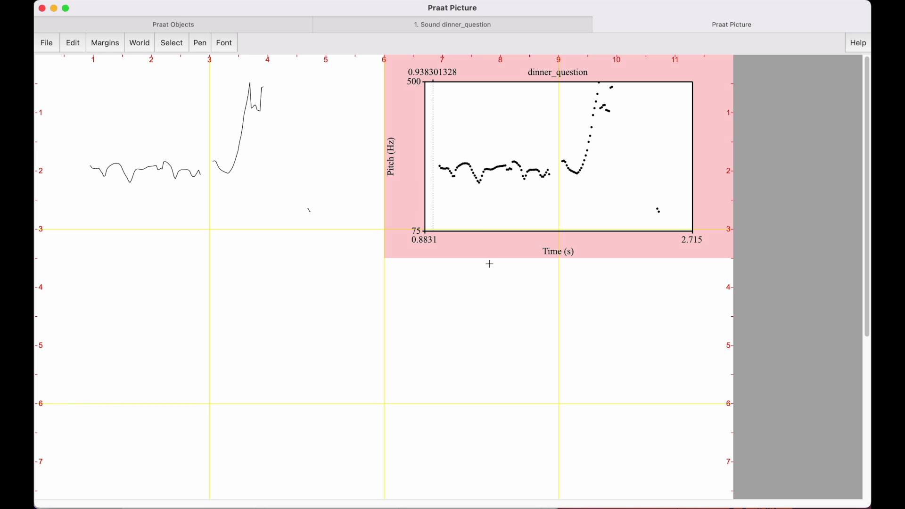
Narrow the drawing area to a thin strip around the plot title at the top
left_click(491, 296)
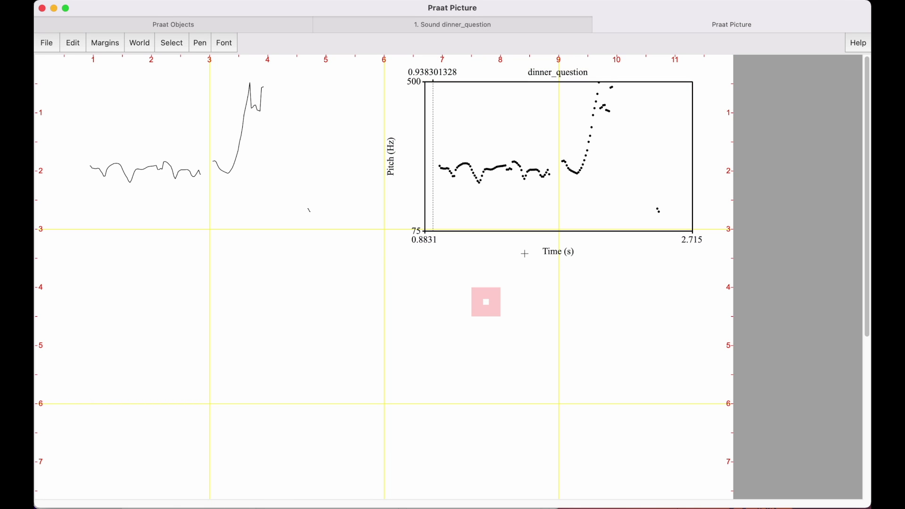
left_click(529, 69)
left_click_drag(529, 69, 600, 67)
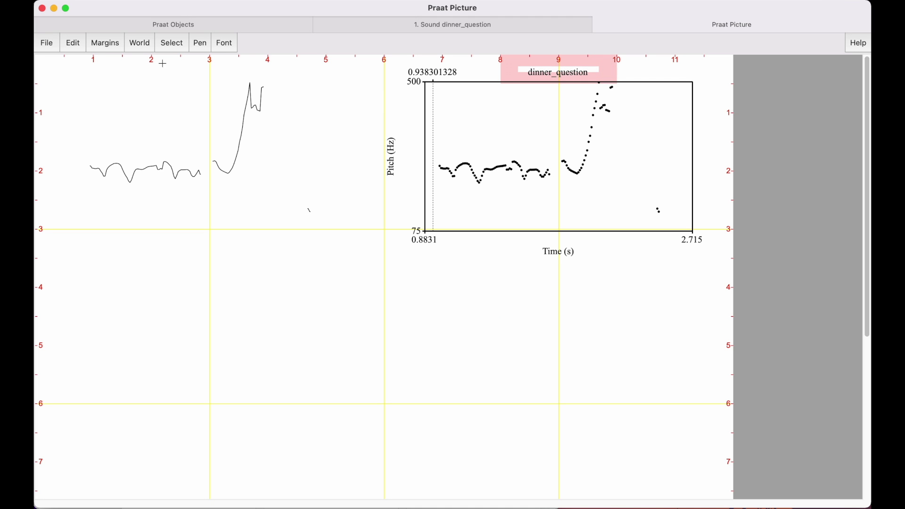
left_click_drag(151, 64, 229, 62)
left_click_drag(520, 67, 593, 68)
Erase the whole picture and set the pen to dashed magenta lines
left_click(74, 44)
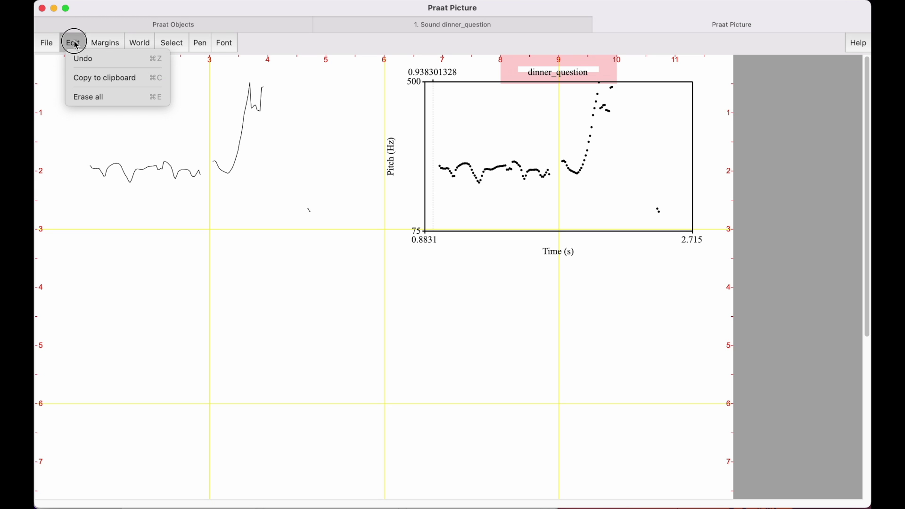
left_click(84, 97)
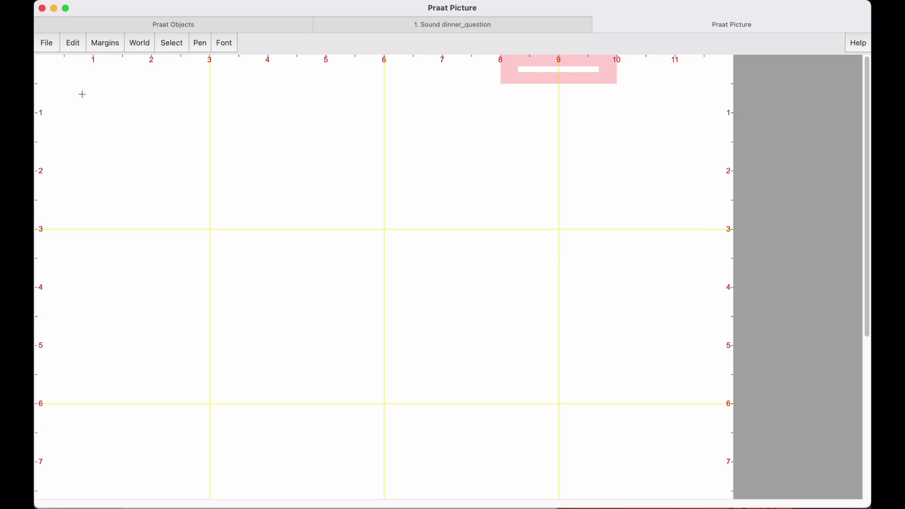
left_click(204, 43)
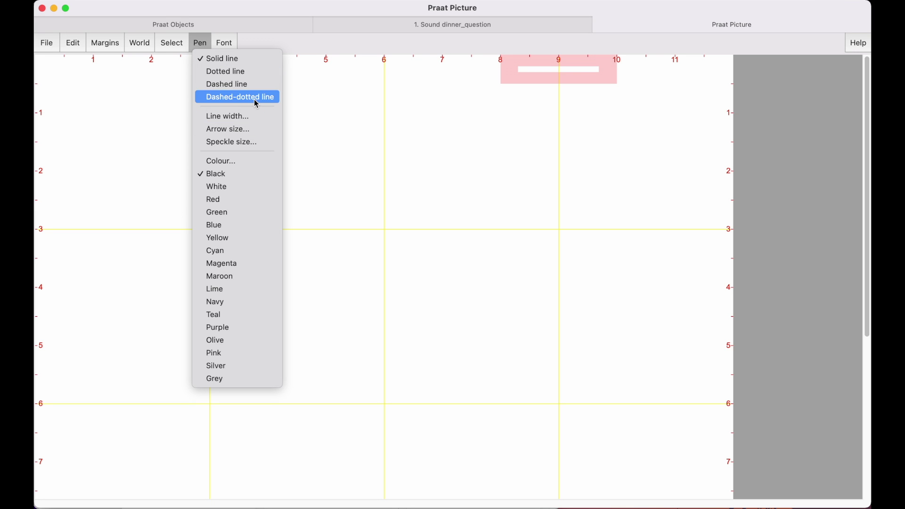
left_click(233, 85)
left_click(202, 46)
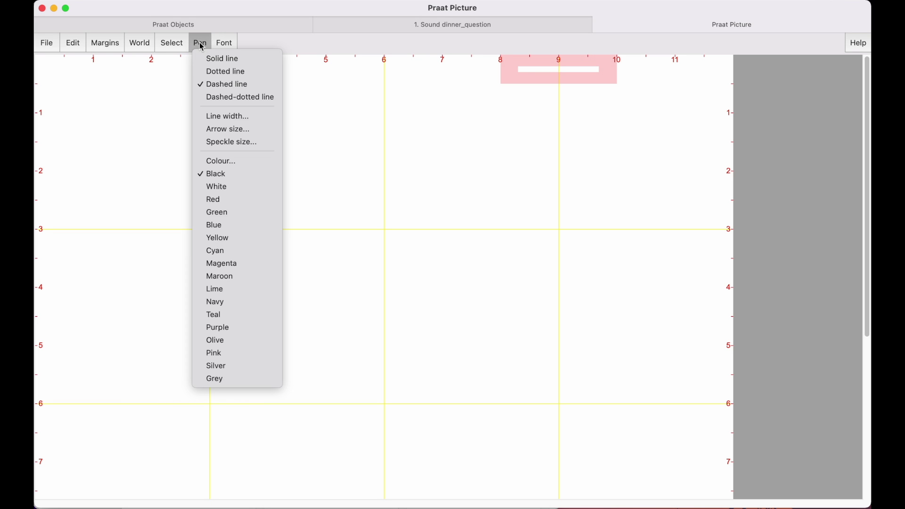
left_click(231, 265)
Set the text font to Helvetica and mark a new top-left drawing area
left_click(227, 42)
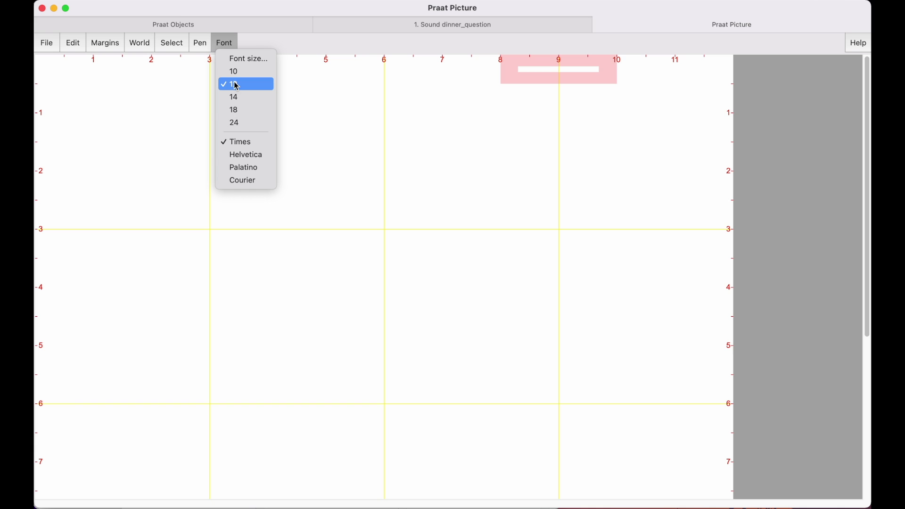
left_click(262, 160)
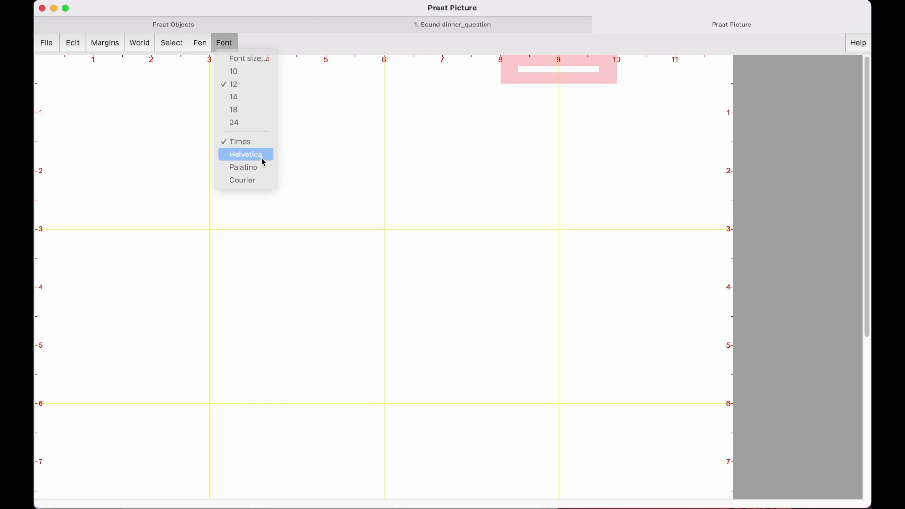
left_click_drag(49, 66, 381, 264)
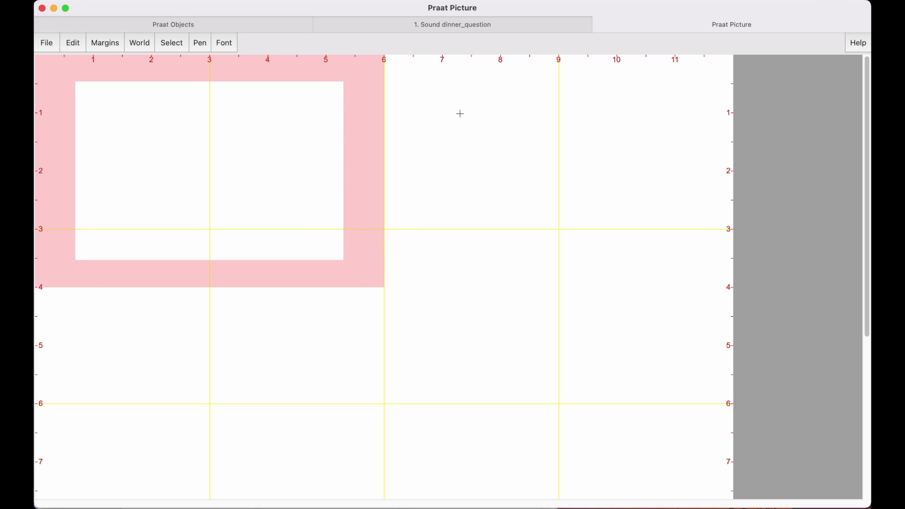
In the sound editor, hide the pitch and show the 50–100 dB intensity contour
left_click(451, 24)
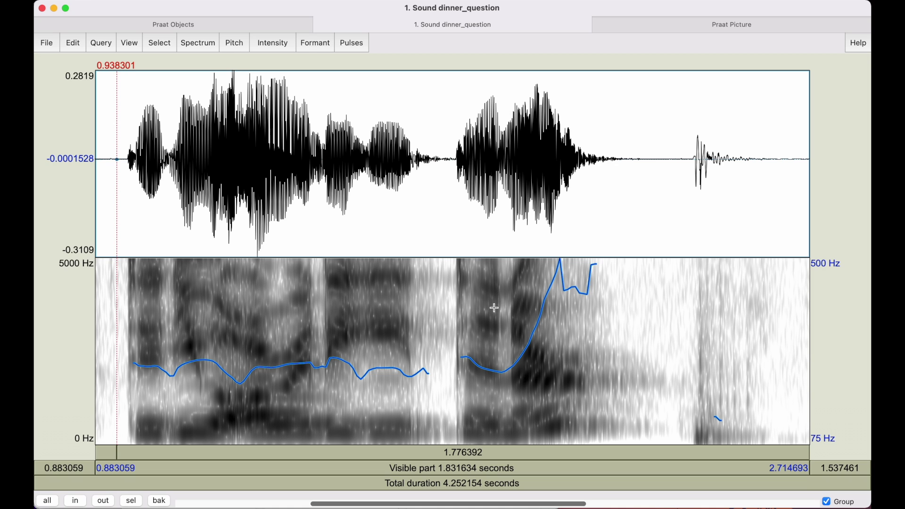
left_click(234, 43)
left_click(243, 57)
left_click(277, 45)
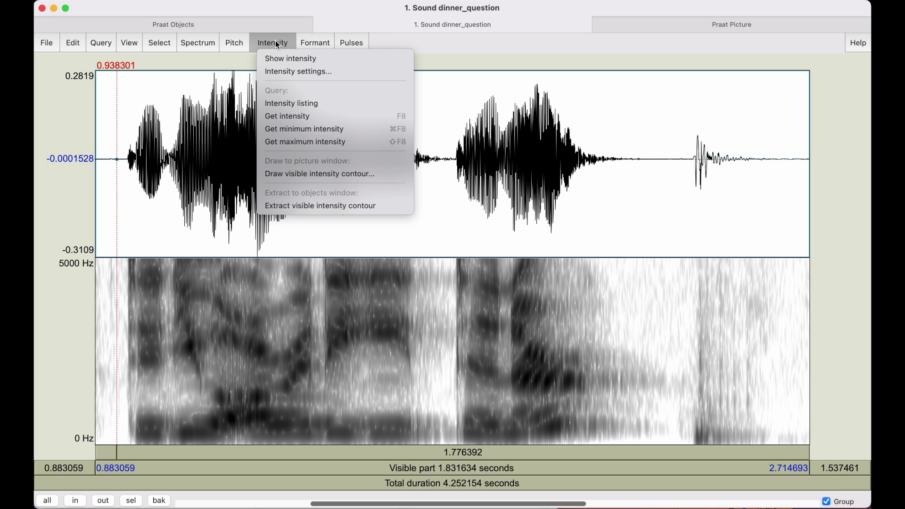
left_click(282, 61)
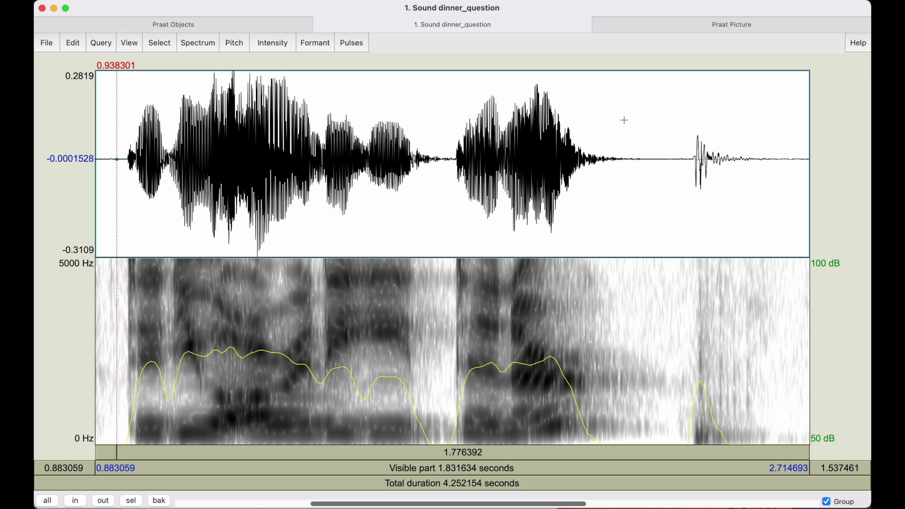
Draw the visible intensity contour with its name far above and no selection times or hairs
left_click(279, 43)
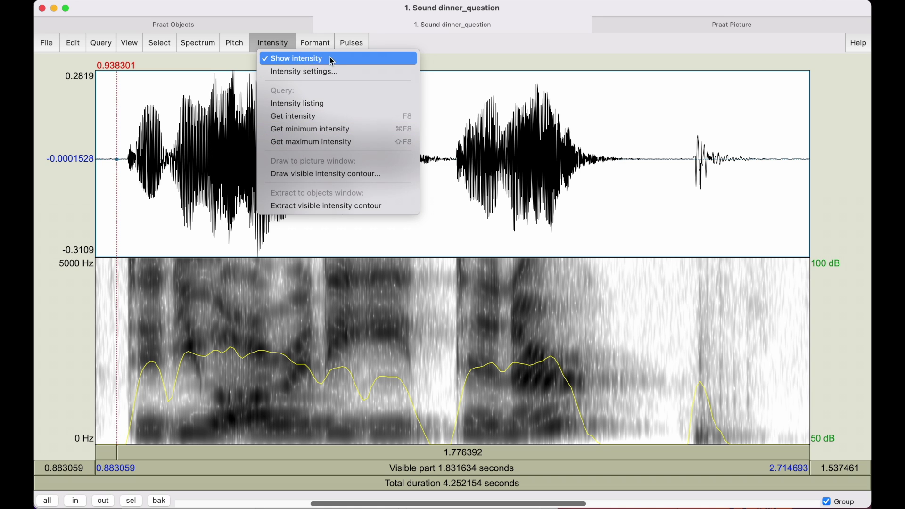
left_click(326, 175)
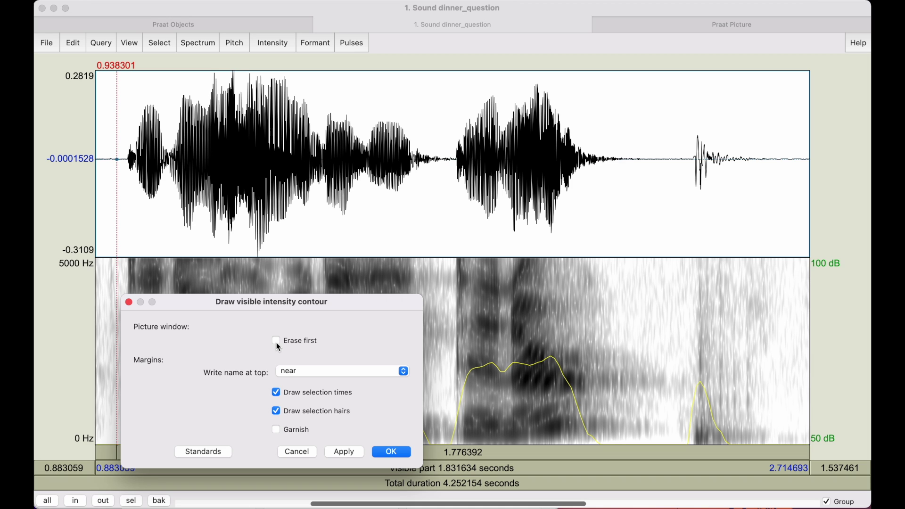
left_click(277, 413)
left_click(278, 396)
left_click(315, 371)
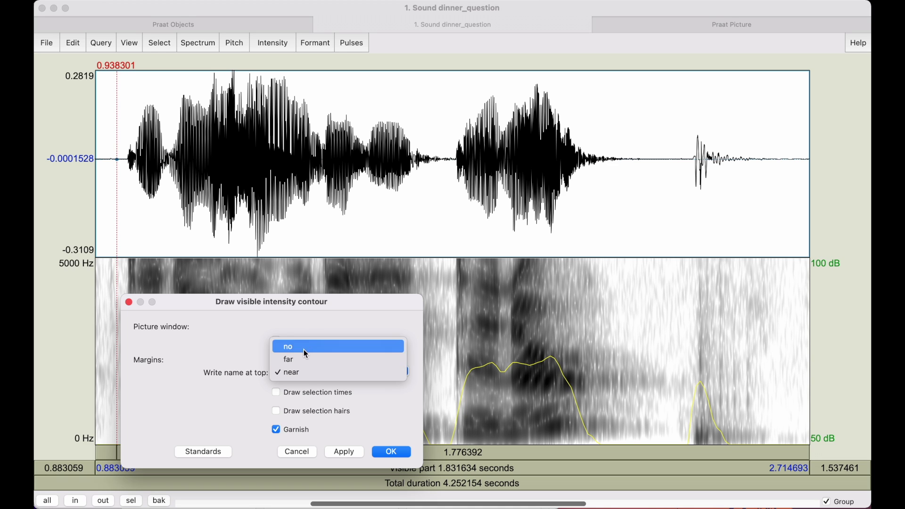
left_click(295, 362)
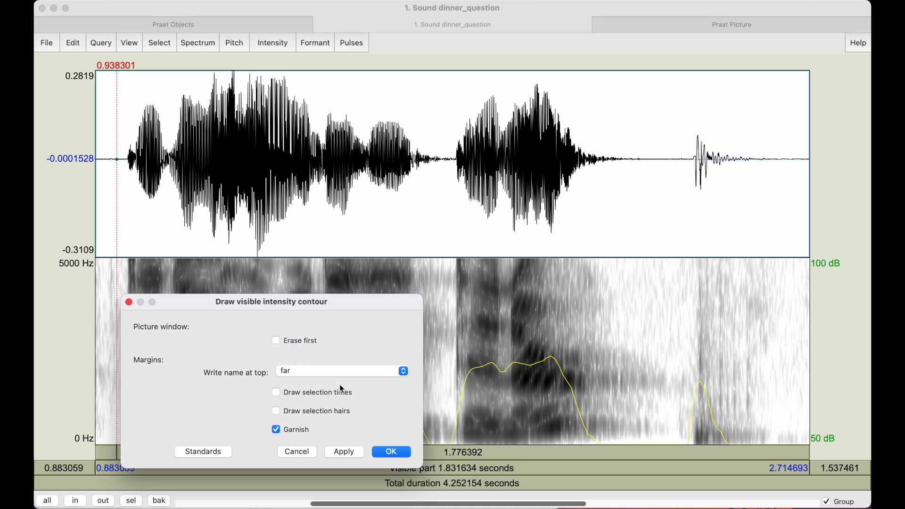
left_click(392, 452)
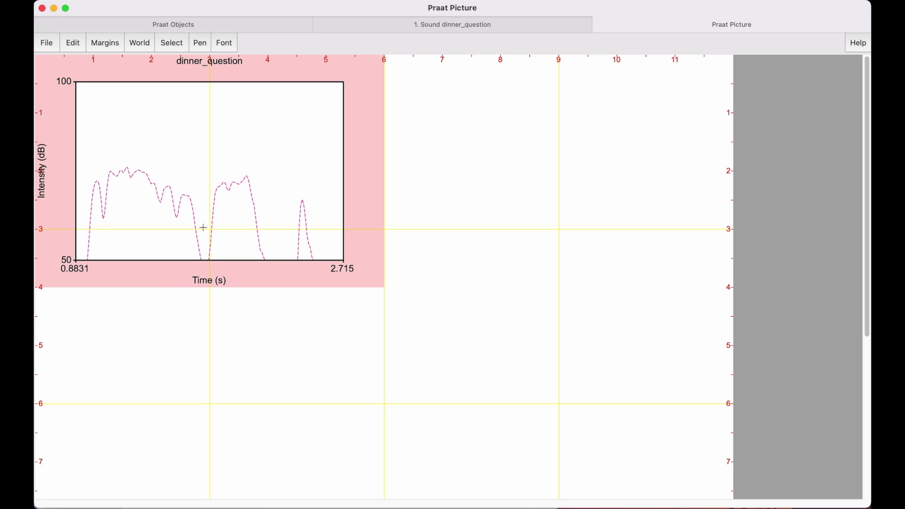
Set the Picture pen to teal solid lines, then return to the dinner_question sound editor
left_click(199, 43)
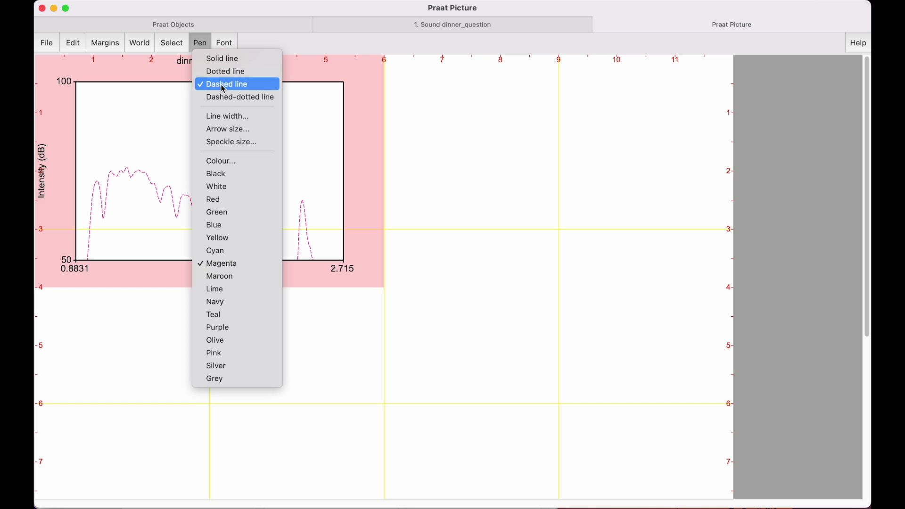
left_click(400, 256)
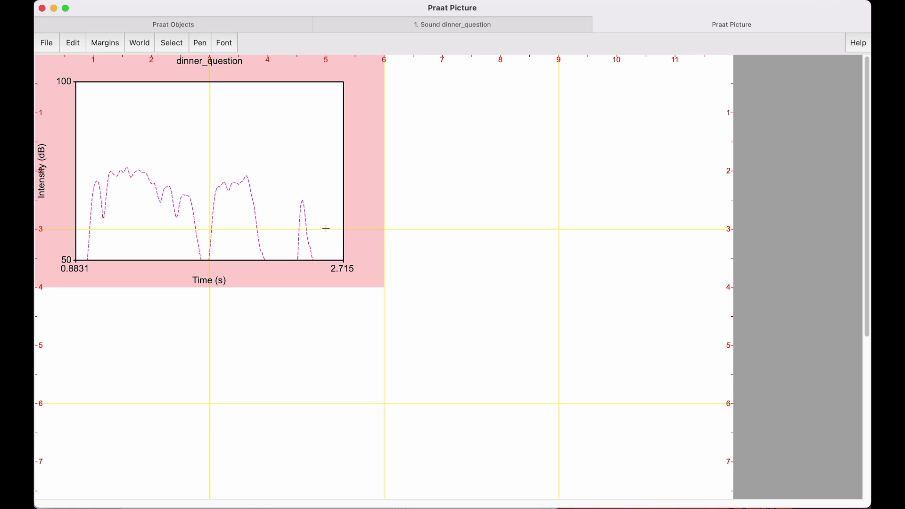
left_click(198, 44)
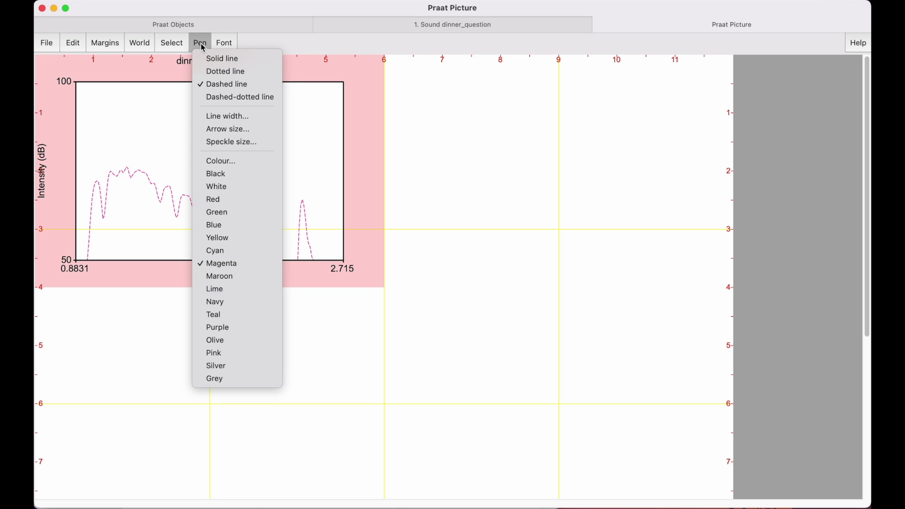
left_click(231, 316)
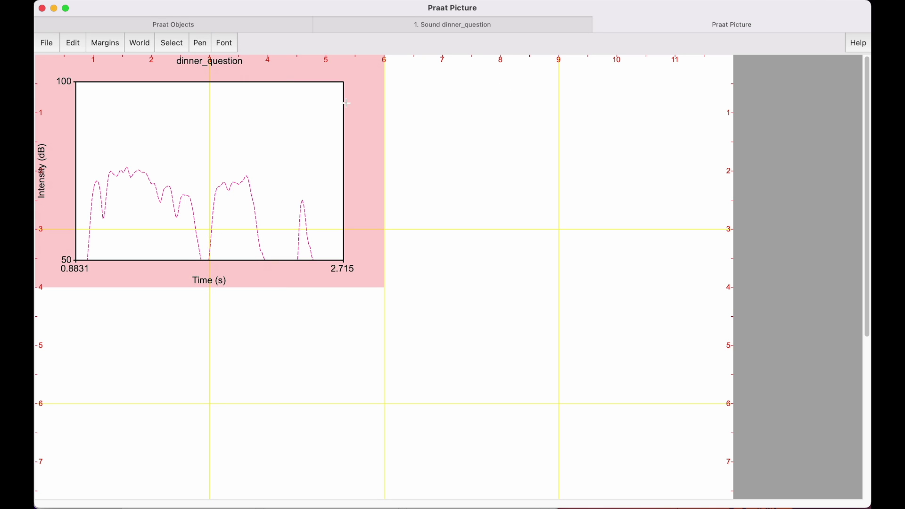
left_click(202, 43)
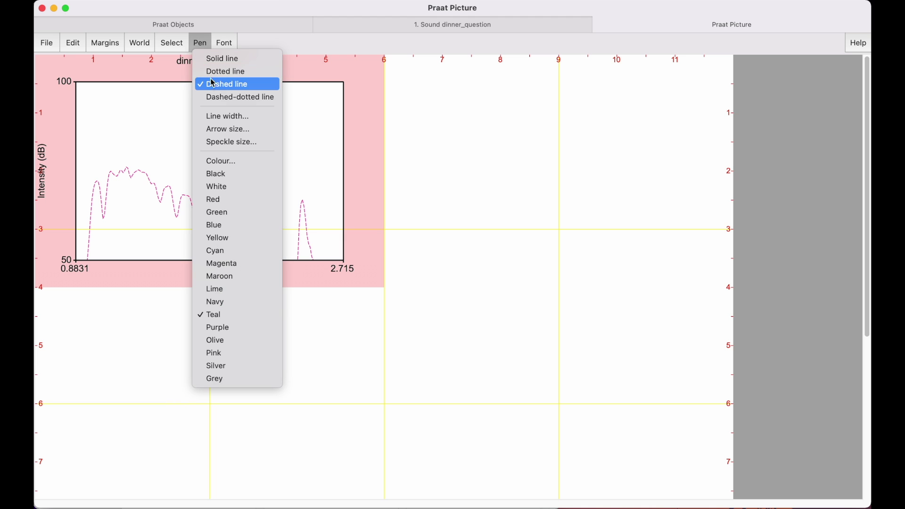
left_click(213, 58)
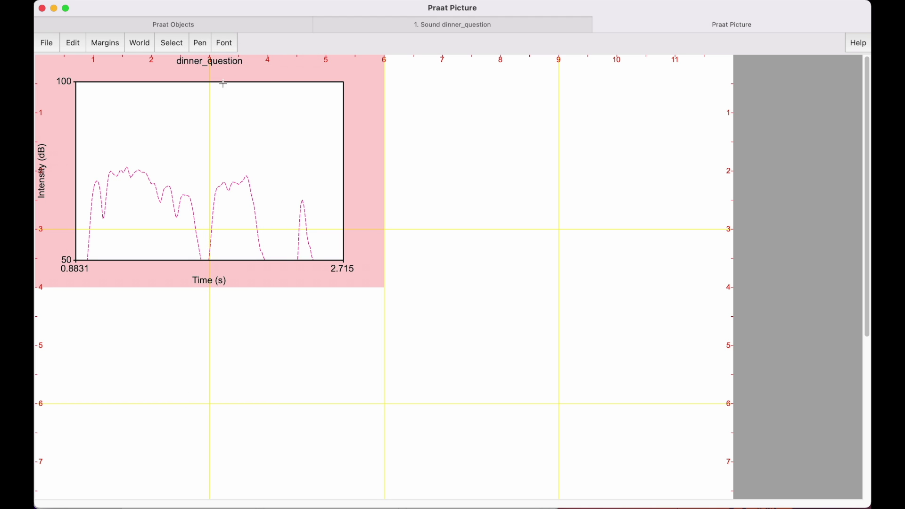
left_click(396, 25)
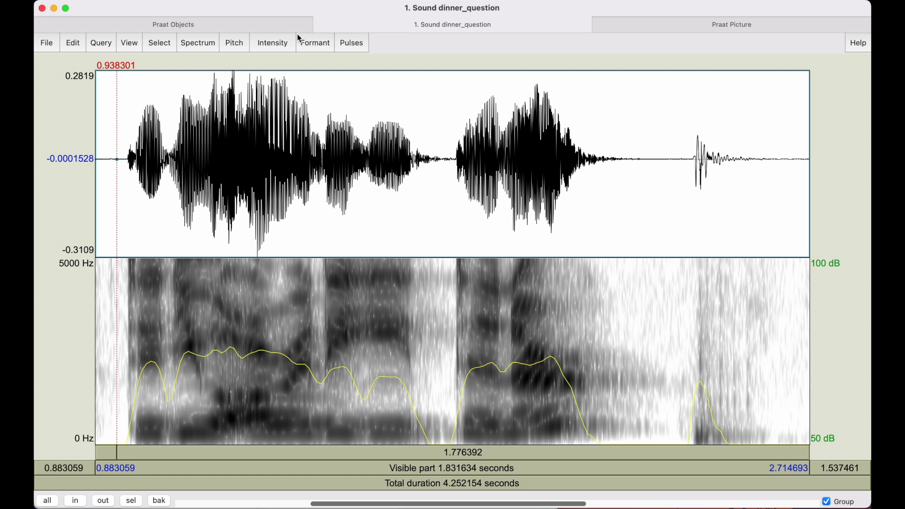
Switch the editor from intensity to pitch display and draw the visible pitch contour
left_click(280, 44)
left_click(263, 58)
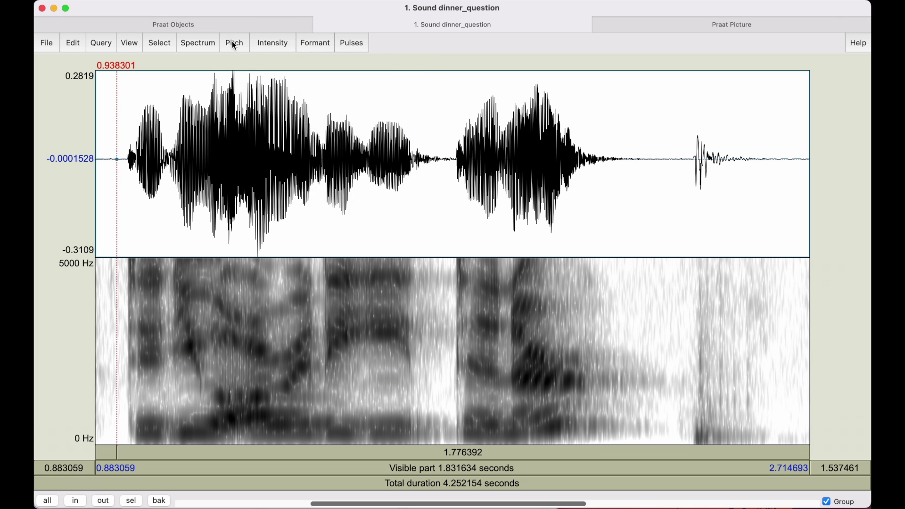
left_click(234, 43)
left_click(239, 59)
left_click(236, 45)
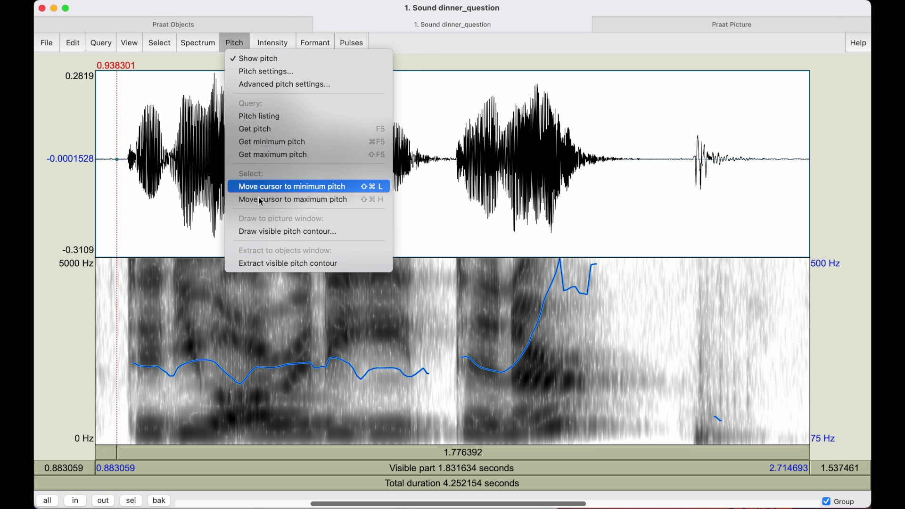
left_click(270, 233)
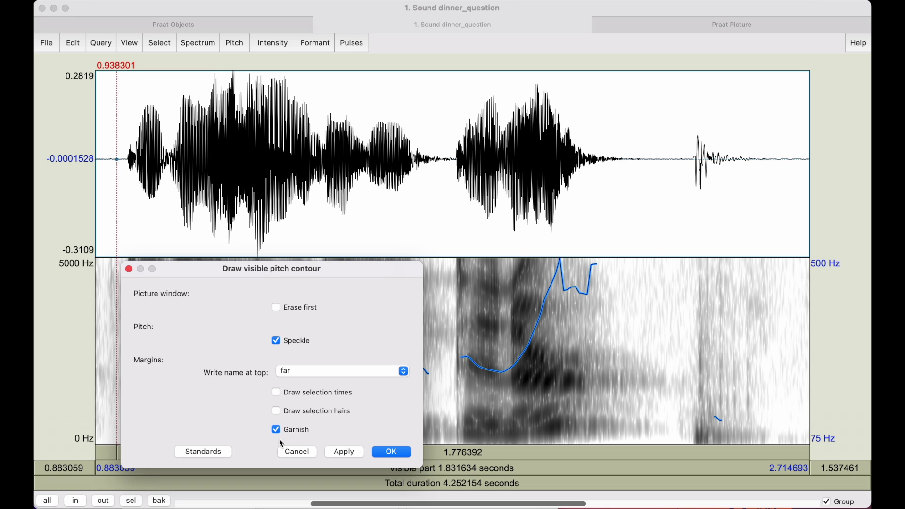
left_click(391, 451)
Reset the Picture viewport to the top-left cell and stretch it over the intensity plot
left_click(658, 31)
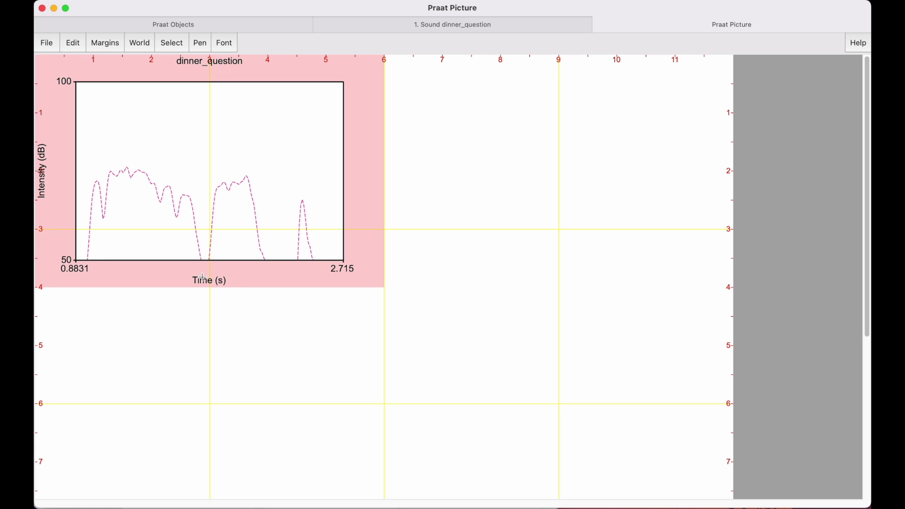
left_click(51, 71)
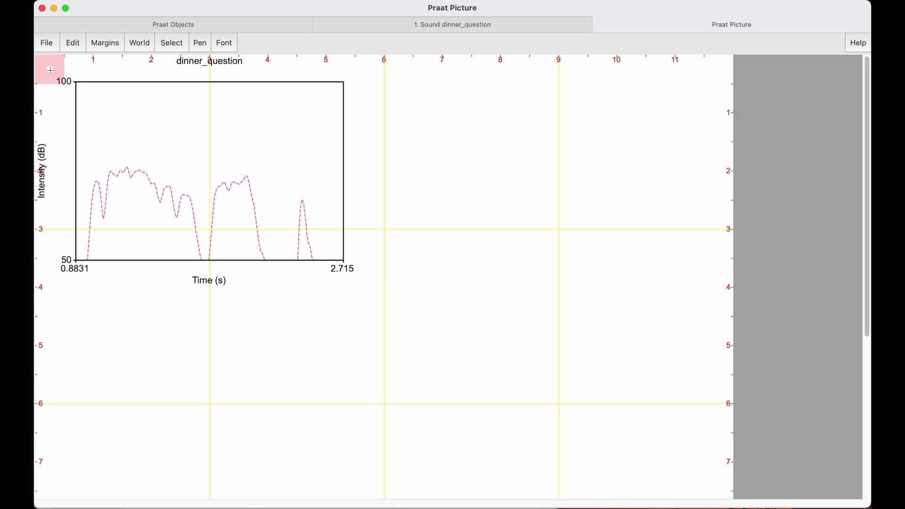
left_click_drag(50, 71, 359, 272)
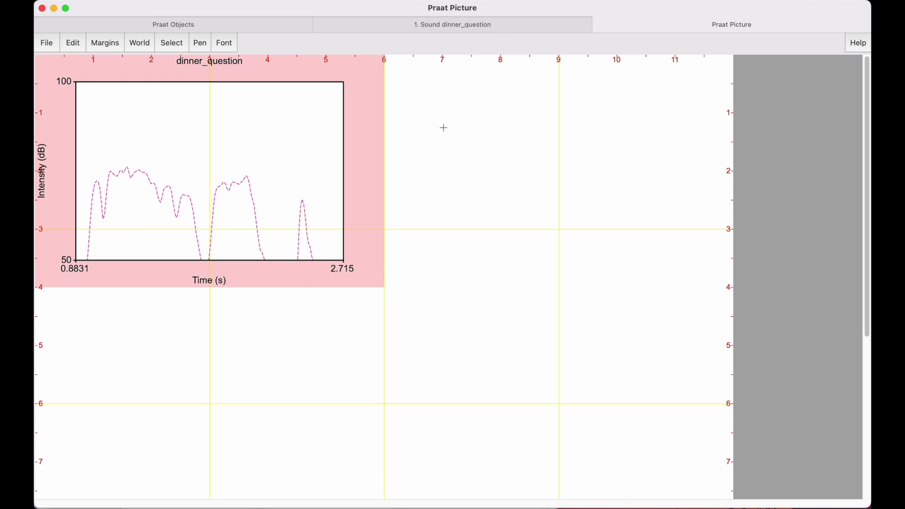
left_click(495, 23)
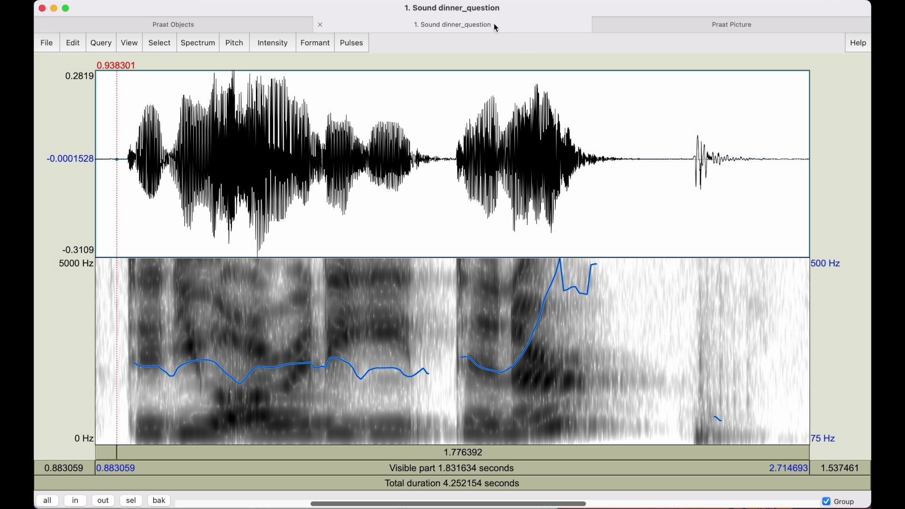
Draw the visible pitch contour with garnish off and Write name at top set to no
left_click(239, 47)
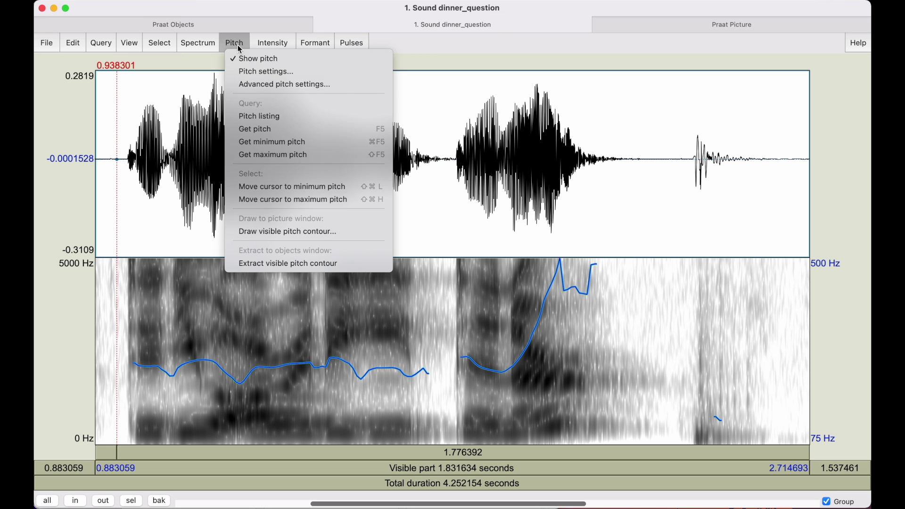
left_click(280, 235)
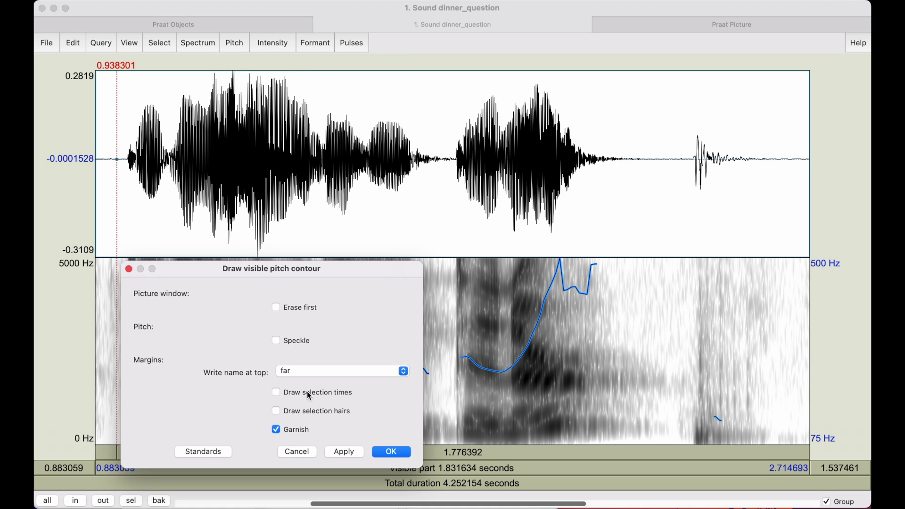
left_click(292, 428)
left_click(289, 376)
left_click(286, 355)
left_click(393, 455)
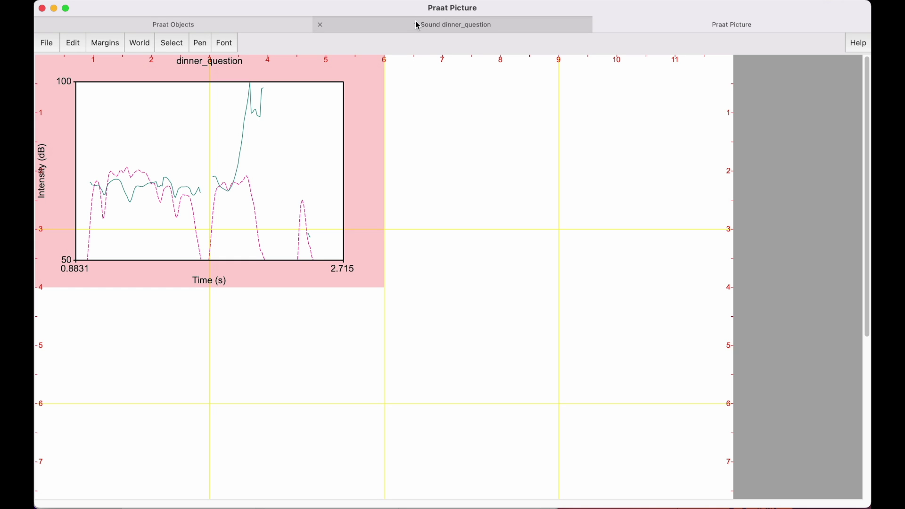
Set the Picture pen to yellow dotted lines
left_click(206, 46)
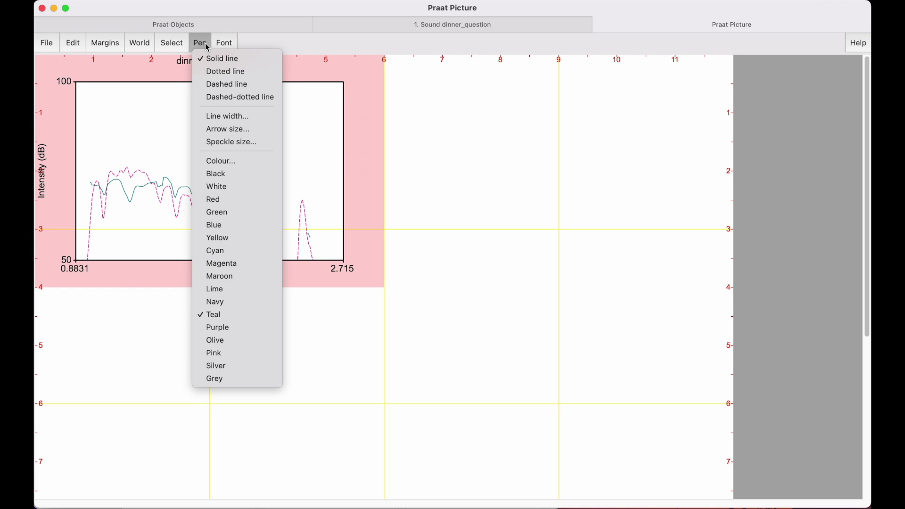
left_click(225, 71)
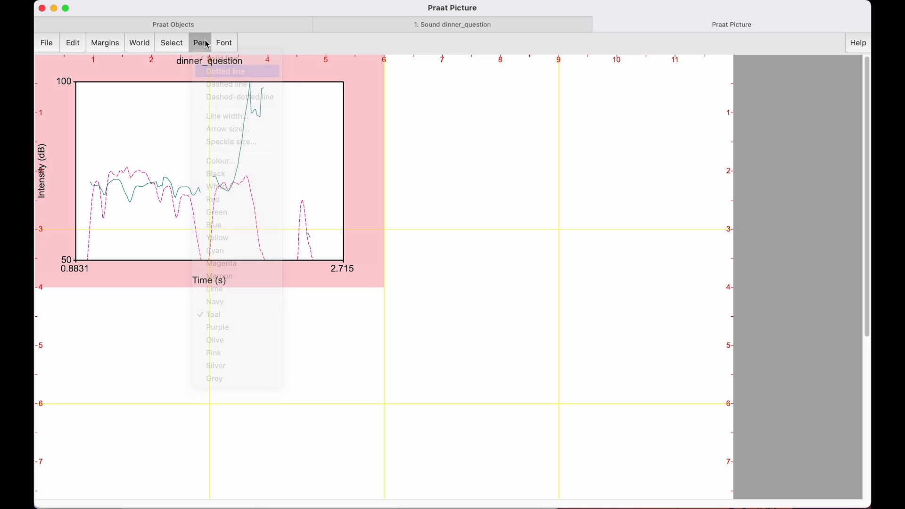
left_click(205, 45)
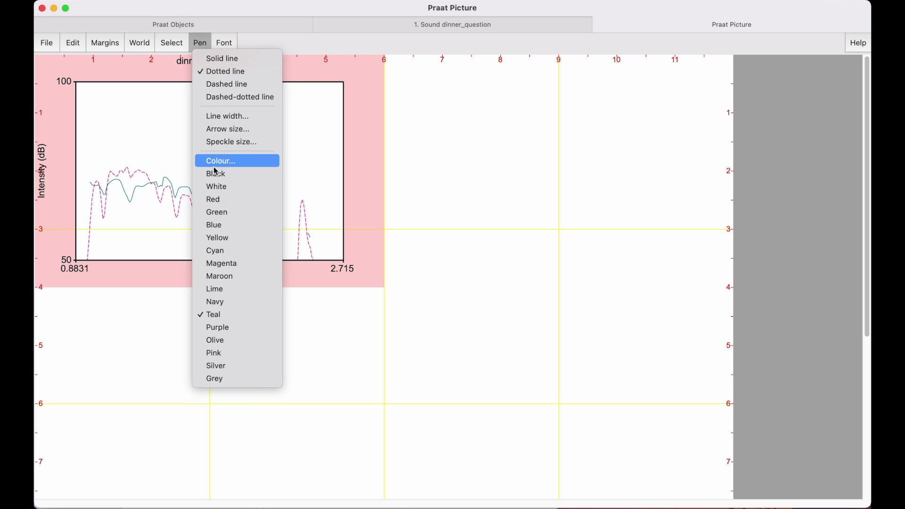
left_click(232, 237)
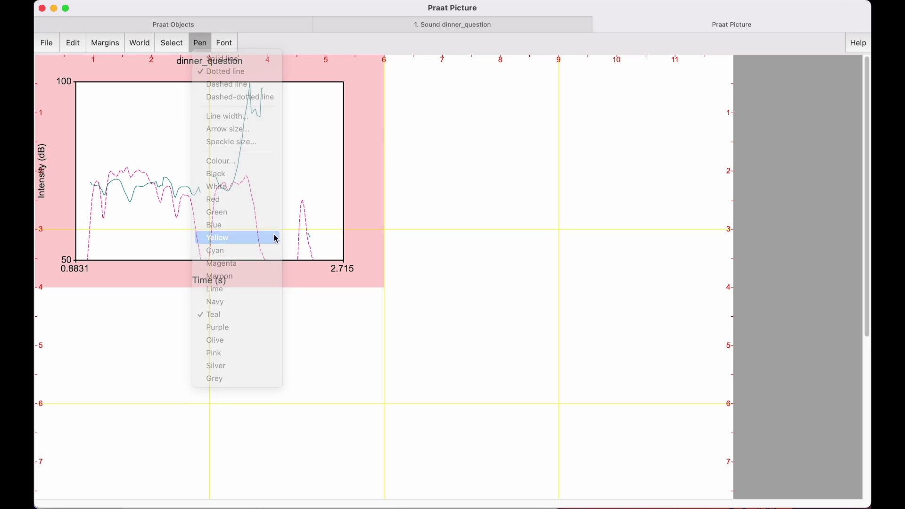
In the sound editor, hide the pitch contour and show the formant tracks instead
left_click(508, 26)
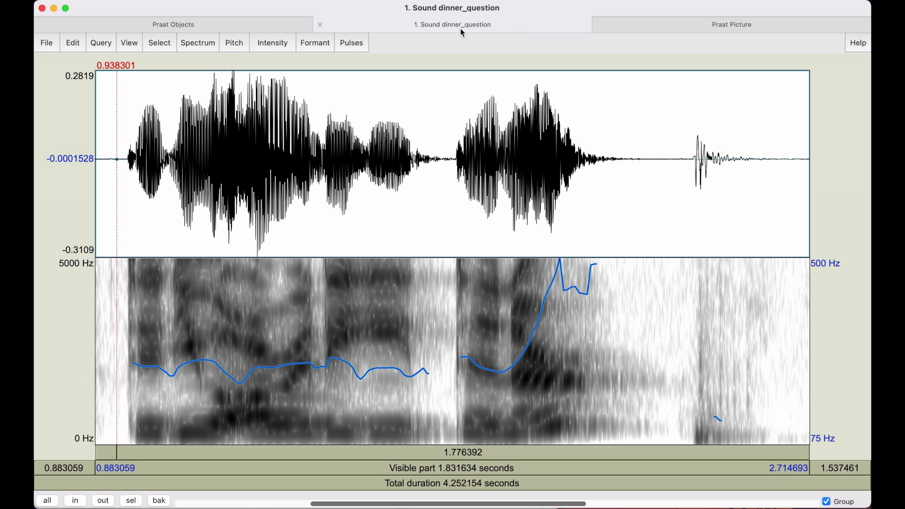
left_click(262, 45)
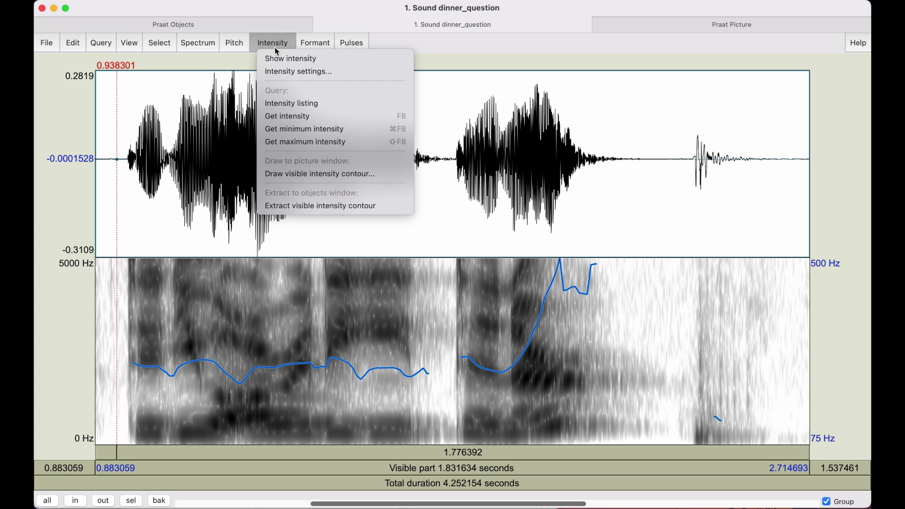
left_click(241, 50)
left_click(237, 45)
left_click(248, 64)
left_click(315, 43)
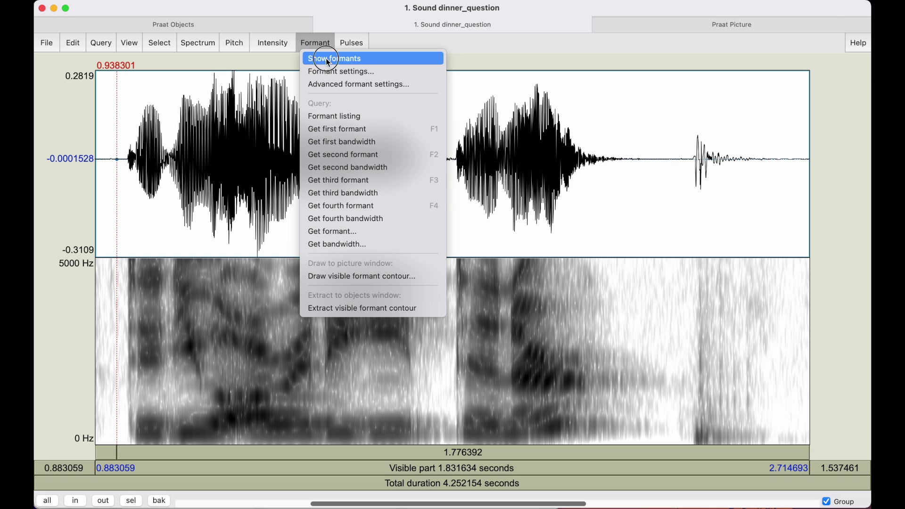
left_click(319, 58)
left_click(321, 45)
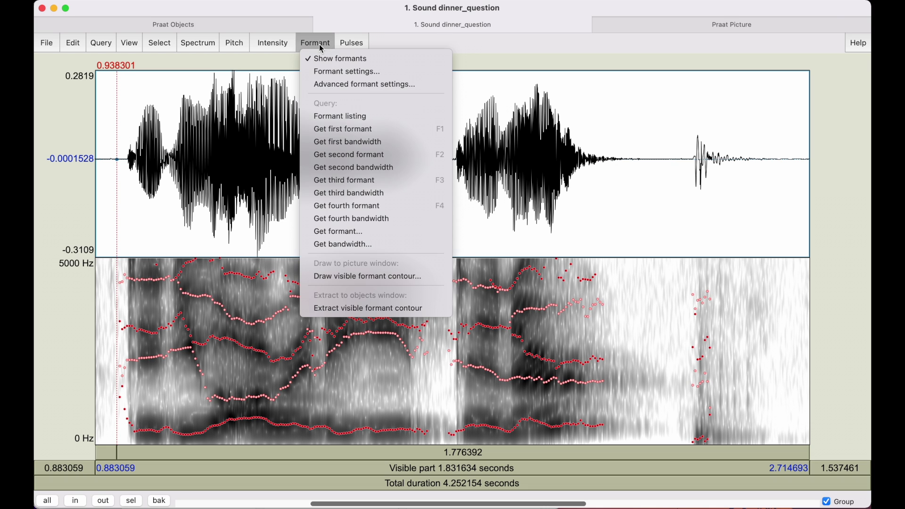
Draw the visible formant contour into the picture as yellow dotted tracks
left_click(361, 277)
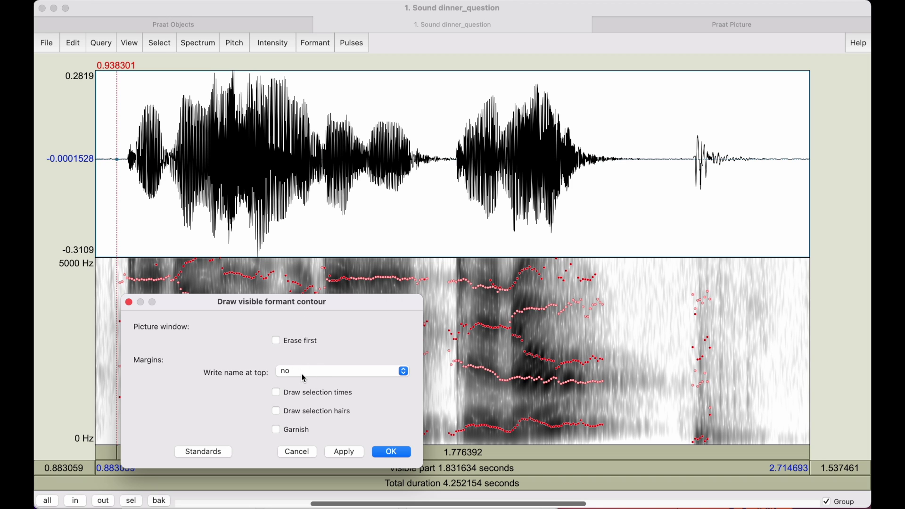
left_click(390, 453)
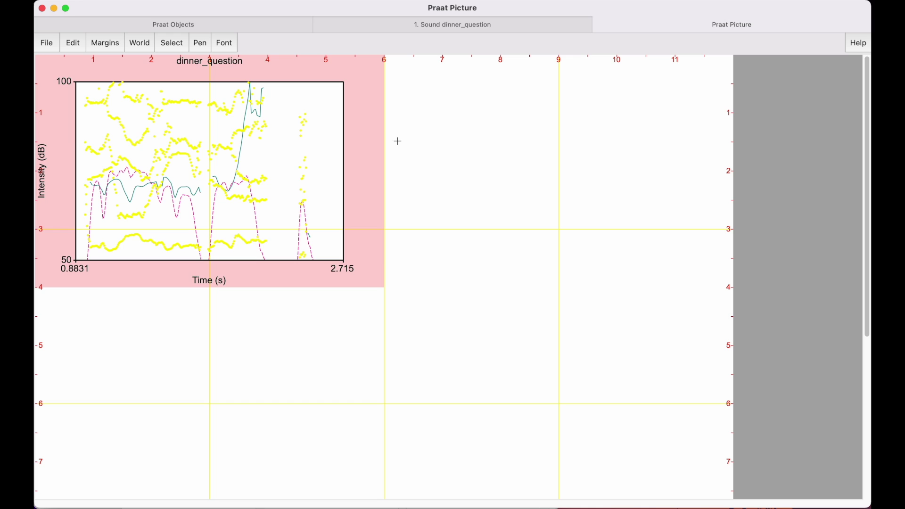
Select a small viewport beside the top edge of the plot for a label
left_click(385, 127)
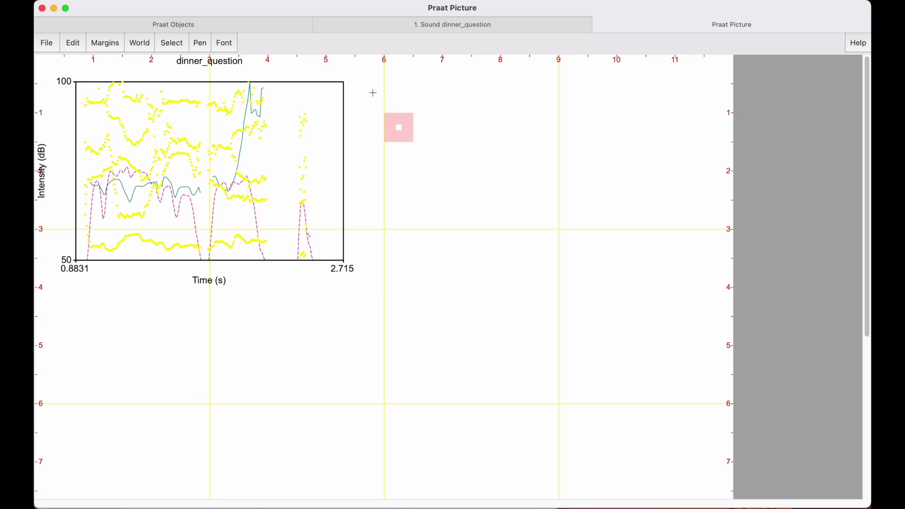
left_click_drag(372, 93, 491, 145)
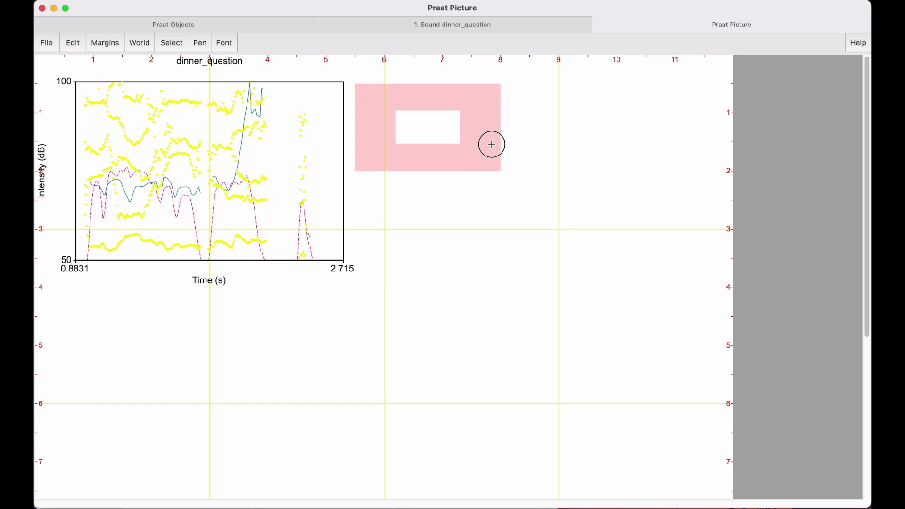
left_click(136, 43)
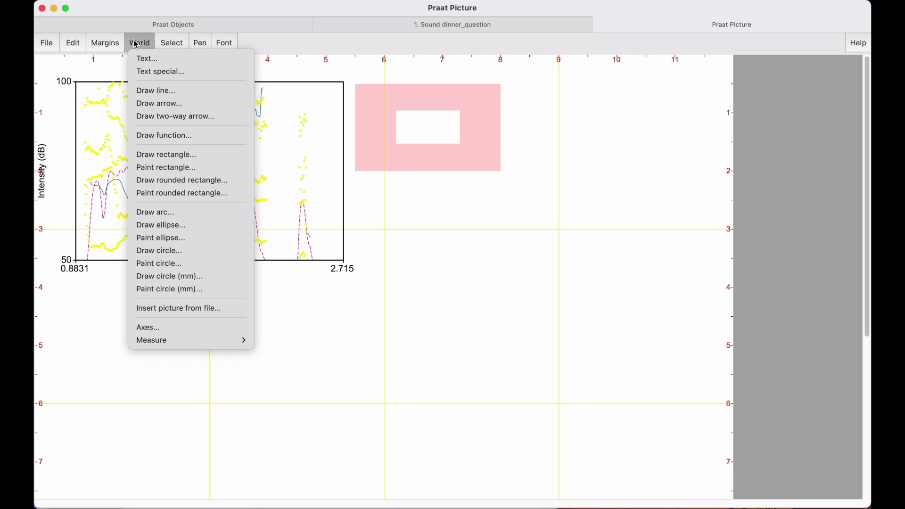
mouse_move(370, 98)
left_mouse_down()
mouse_move(442, 108)
mouse_move(377, 96)
left_mouse_up()
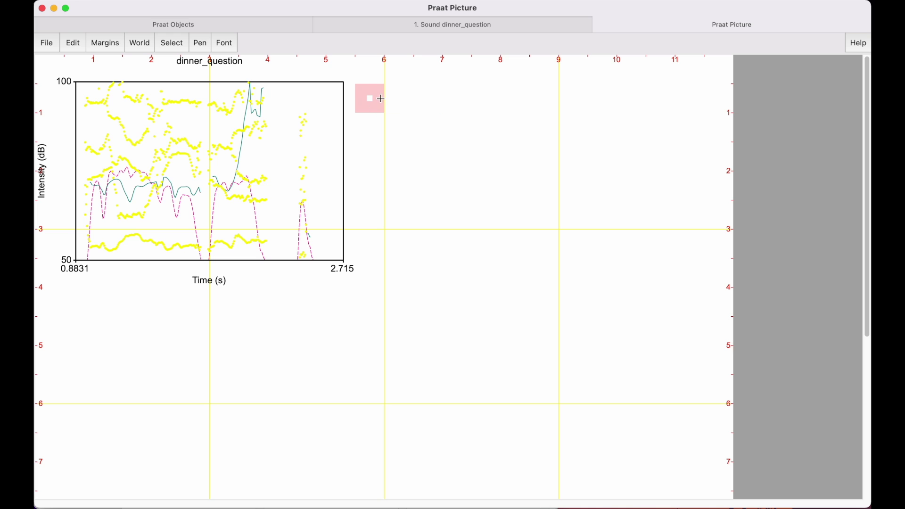
left_click(172, 42)
left_click(137, 42)
left_click(138, 42)
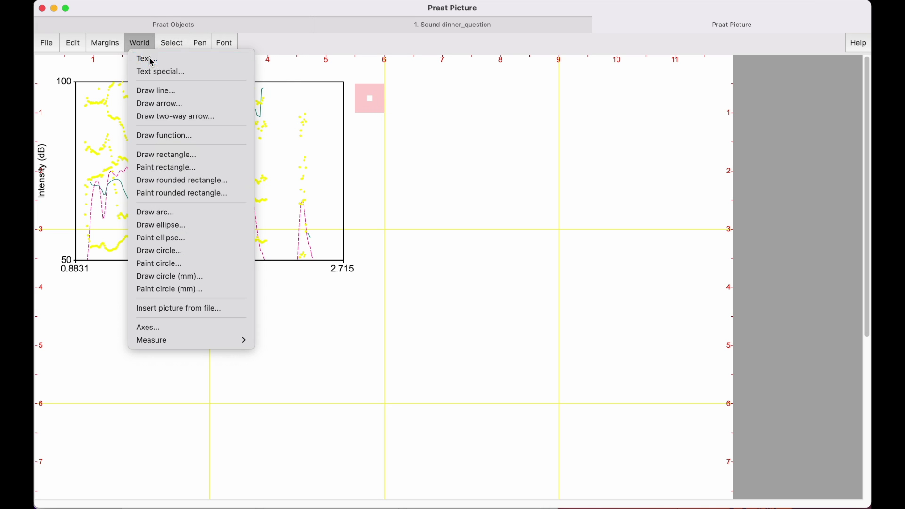
Write the text 'formants' there, then move the viewport one cell down
left_click(146, 57)
left_click(257, 392)
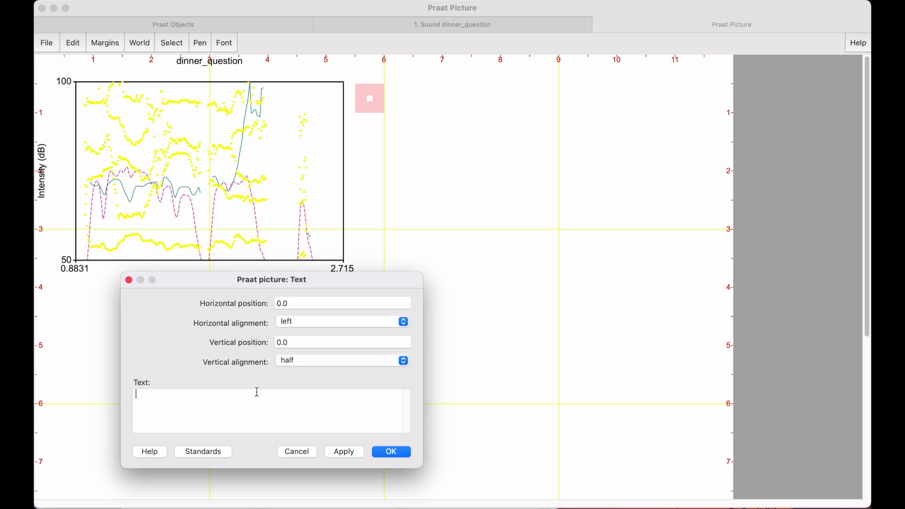
type("formants")
left_click(405, 452)
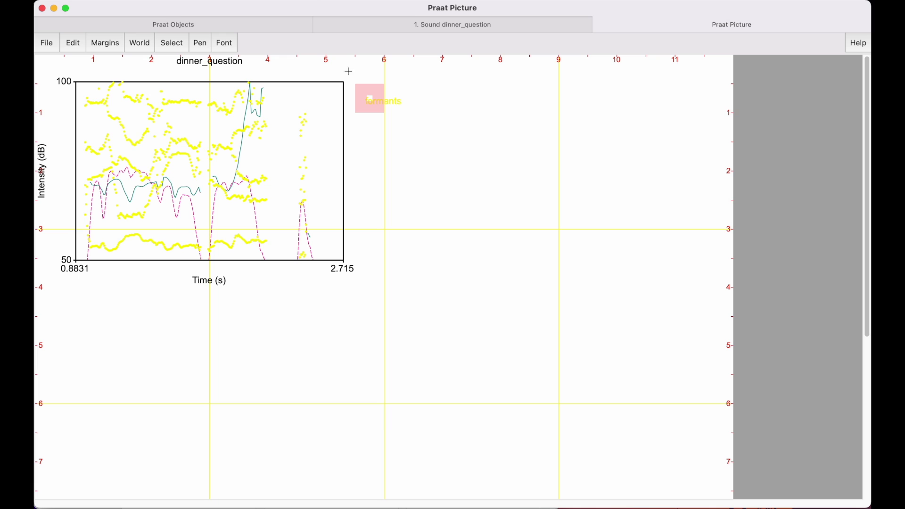
left_click(408, 136)
left_click(365, 121)
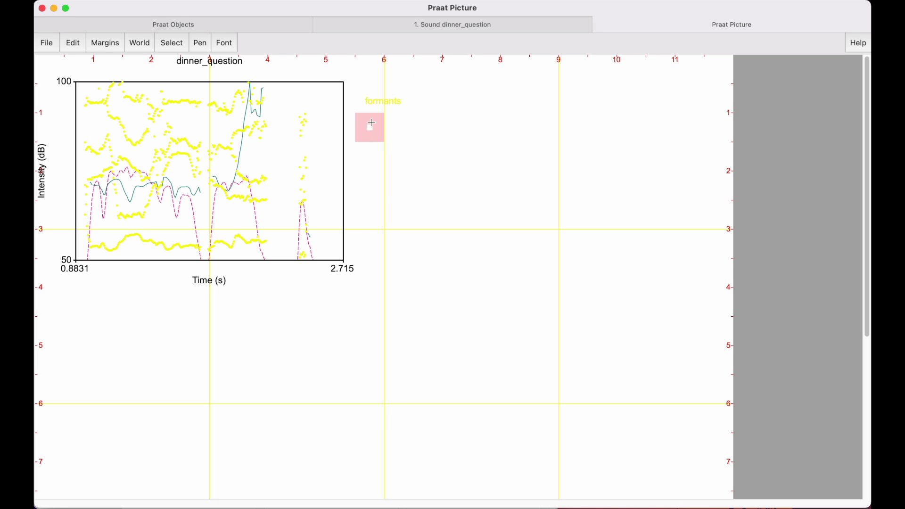
left_click(203, 44)
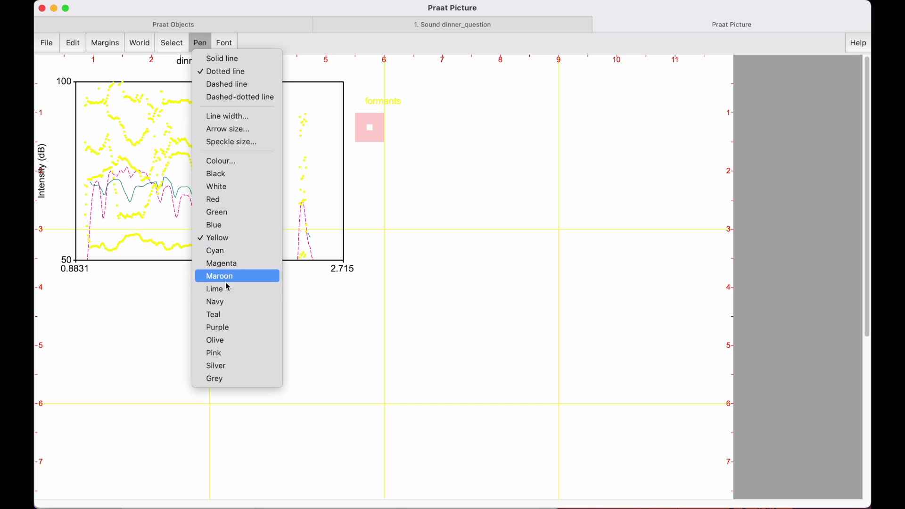
Write a teal 'pitch' label below 'formants', then move the viewport a cell lower
left_click(228, 314)
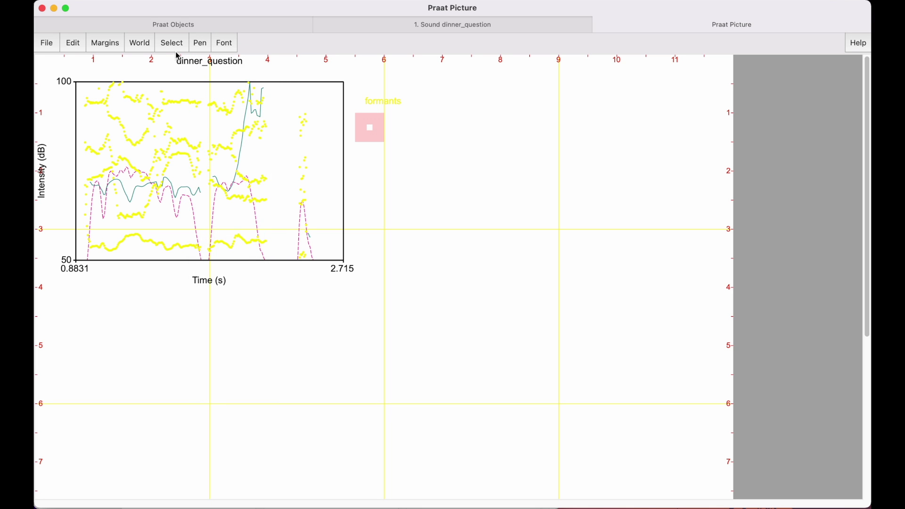
left_click(139, 43)
left_click(143, 59)
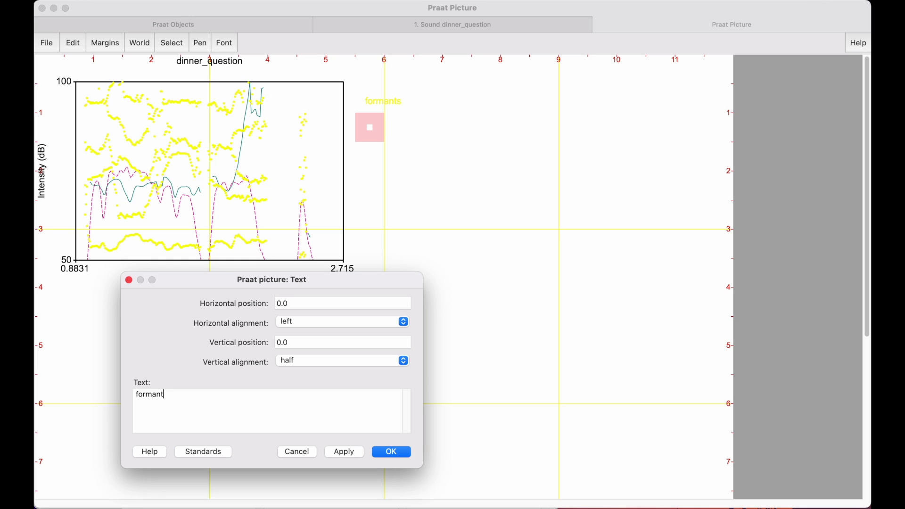
key("BackSpace")
key("BackSpace")
key("BackSpace")
key("BackSpace")
key("BackSpace")
left_click(401, 452)
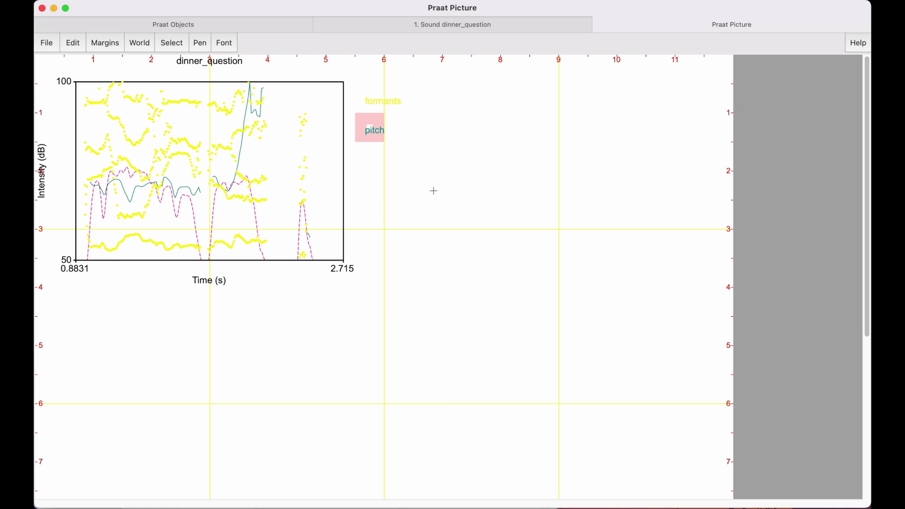
left_click(365, 159)
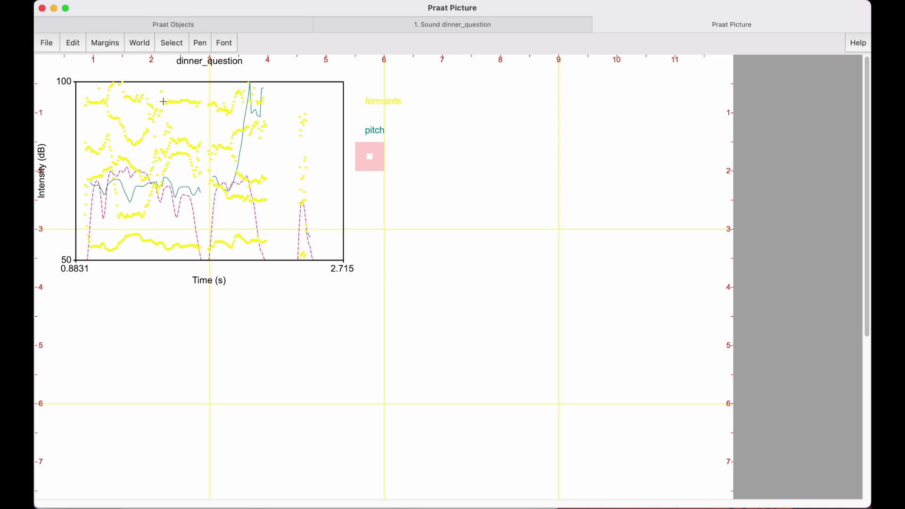